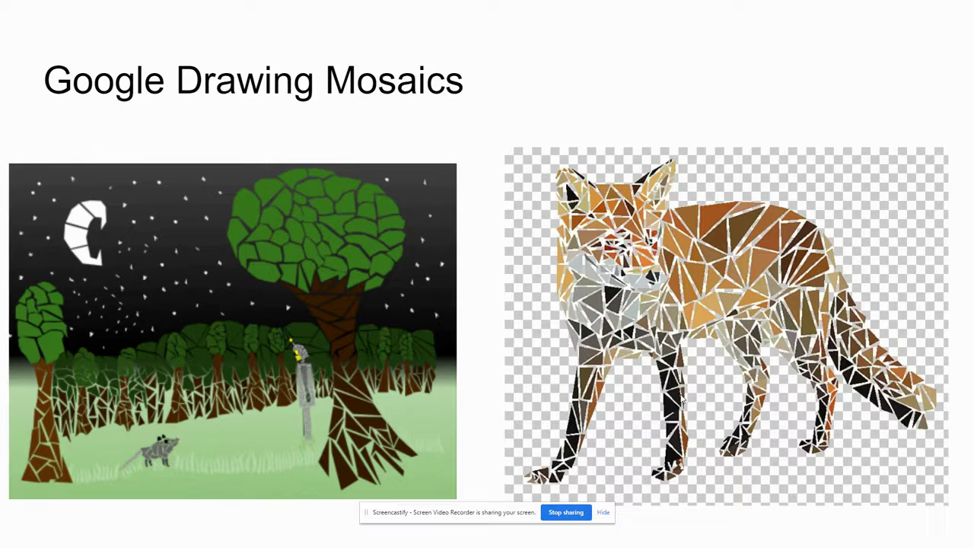
Step: End the mosaic examples slideshow and open Google Drive in a new browser tab, closing the old Drive tab
key(Right)
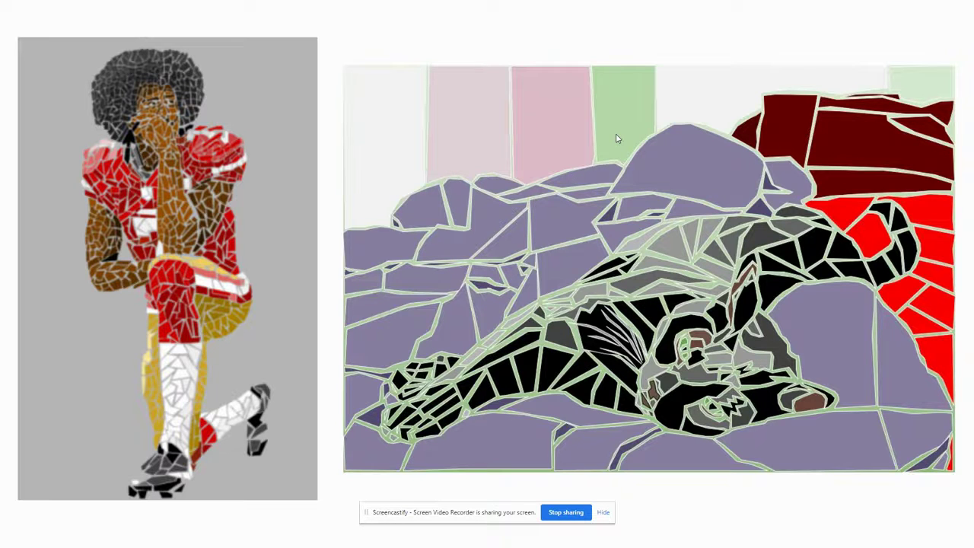
key(Escape)
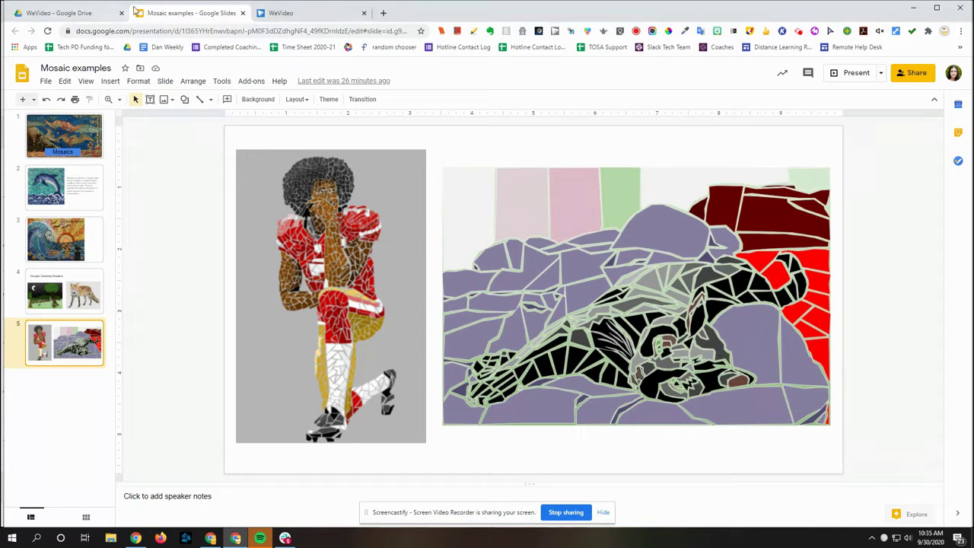
click(384, 13)
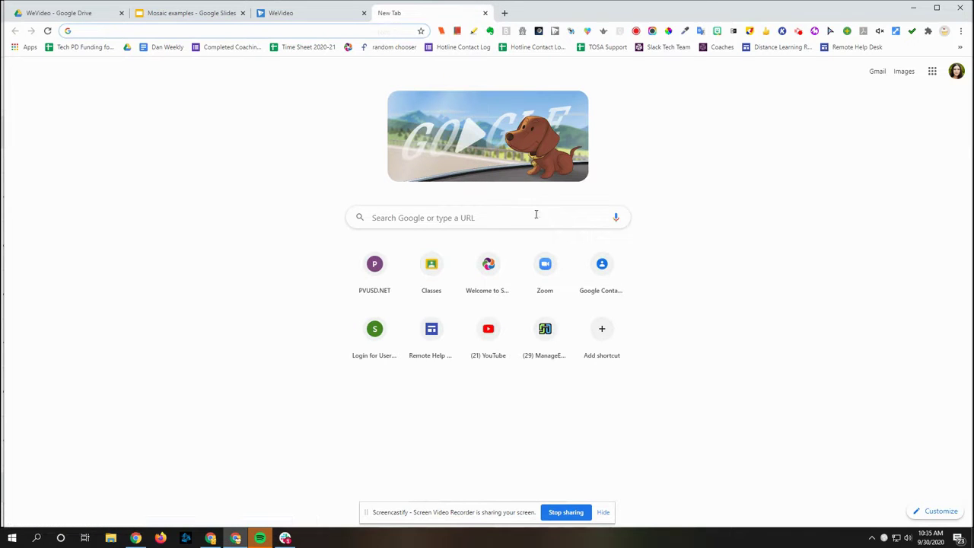
click(931, 72)
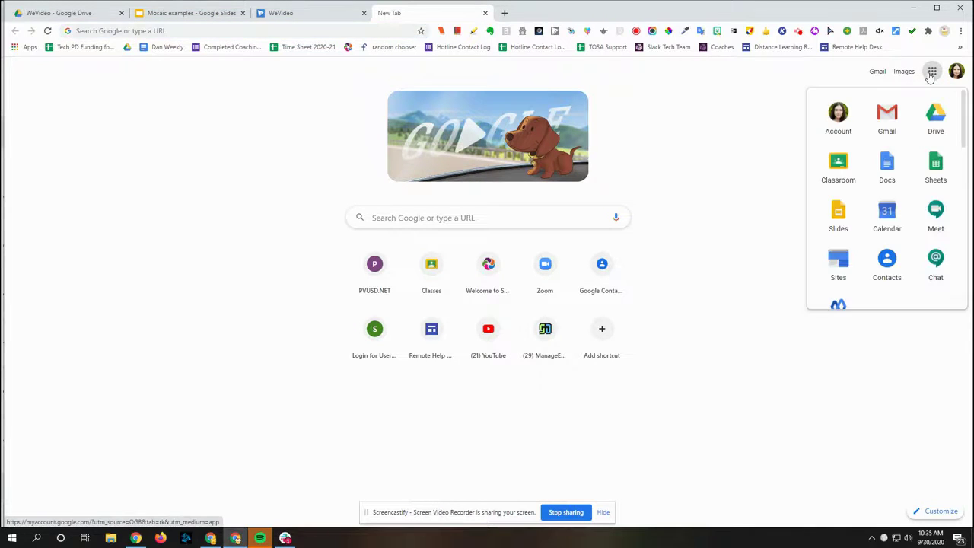
click(934, 118)
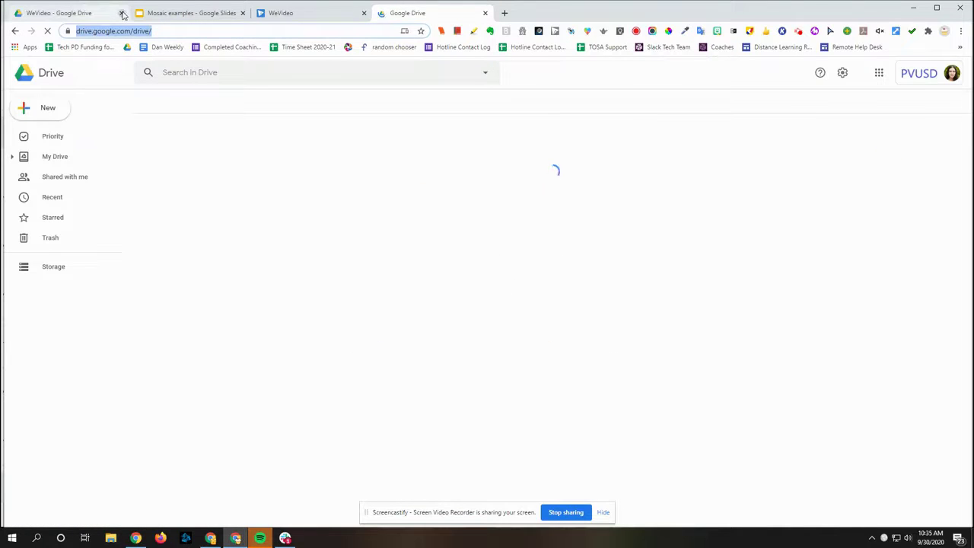
click(121, 13)
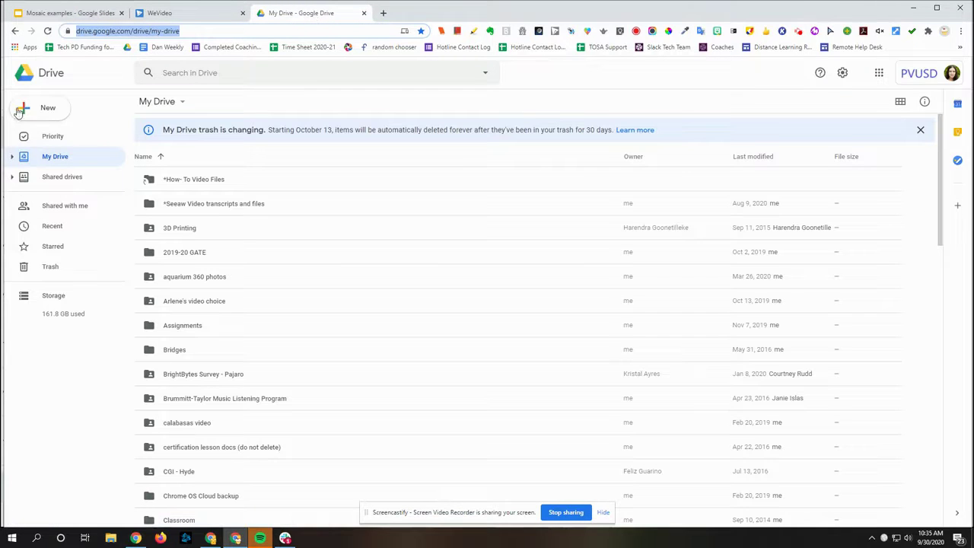
Step: Create a new blank Google Drawings file from My Drive
click(46, 110)
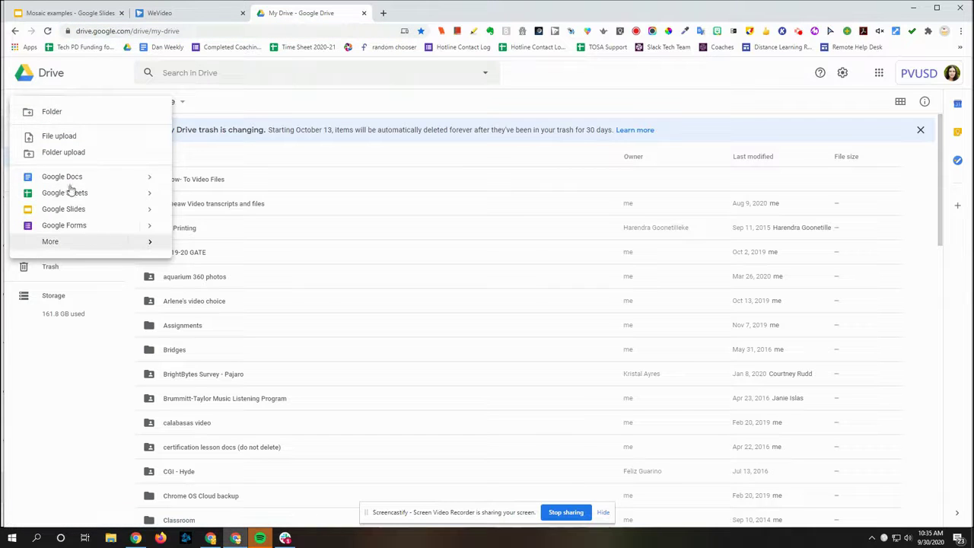
mouse_move(50, 245)
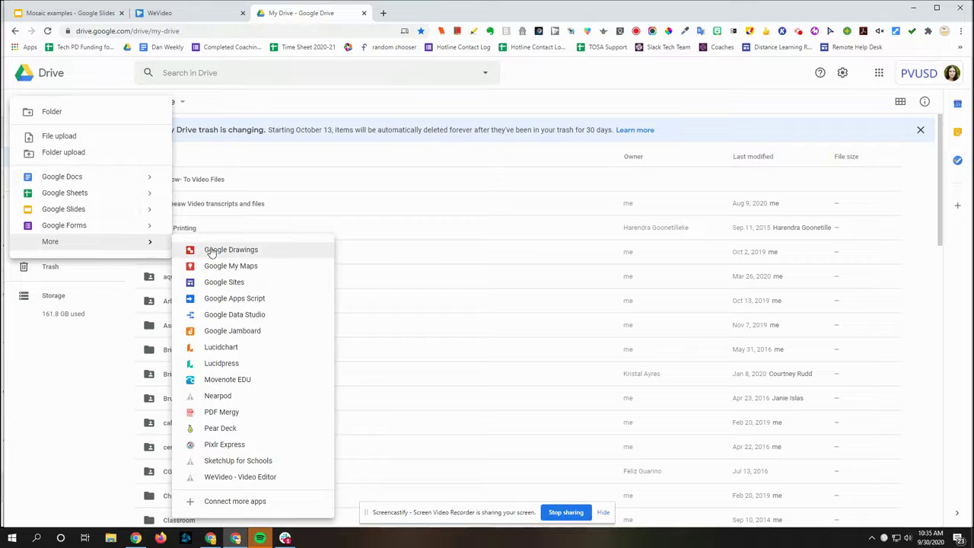
click(261, 253)
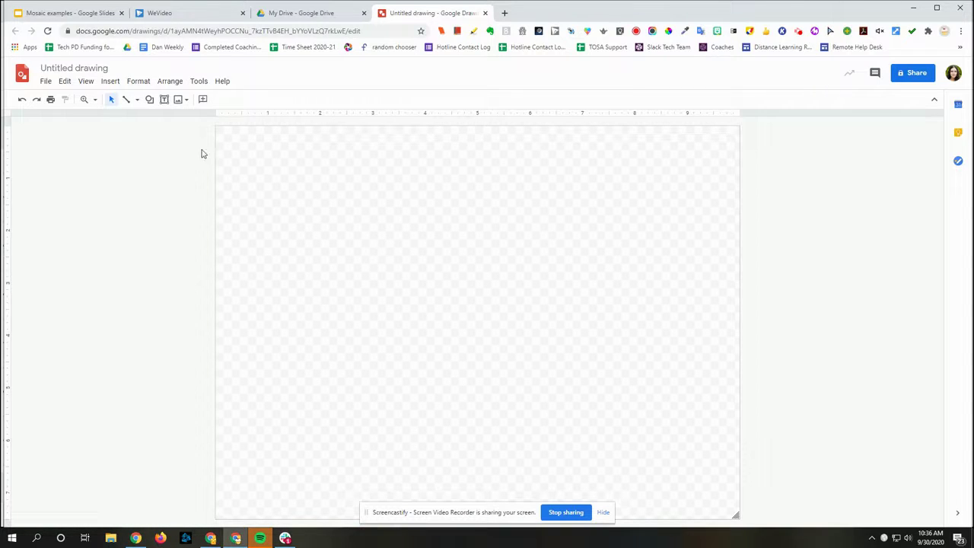
Step: Rename the untitled drawing as "Google Drawing Mosaic"
click(88, 67)
text(G)
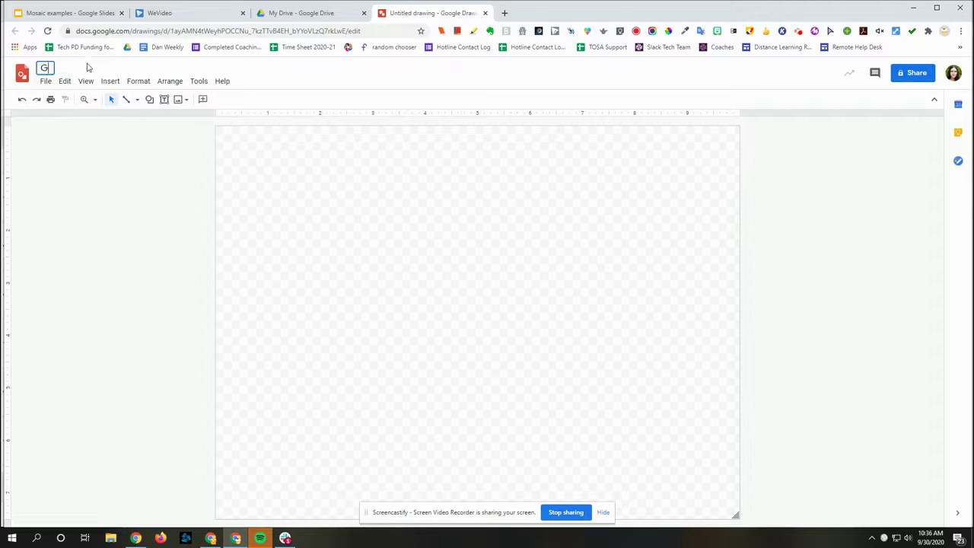
text(oogle Drawing Mosaic)
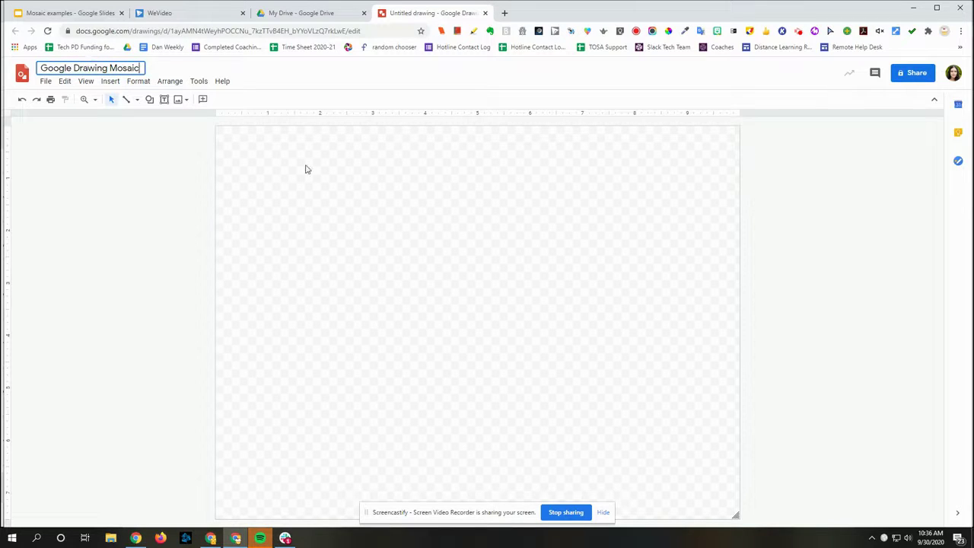
key(Return)
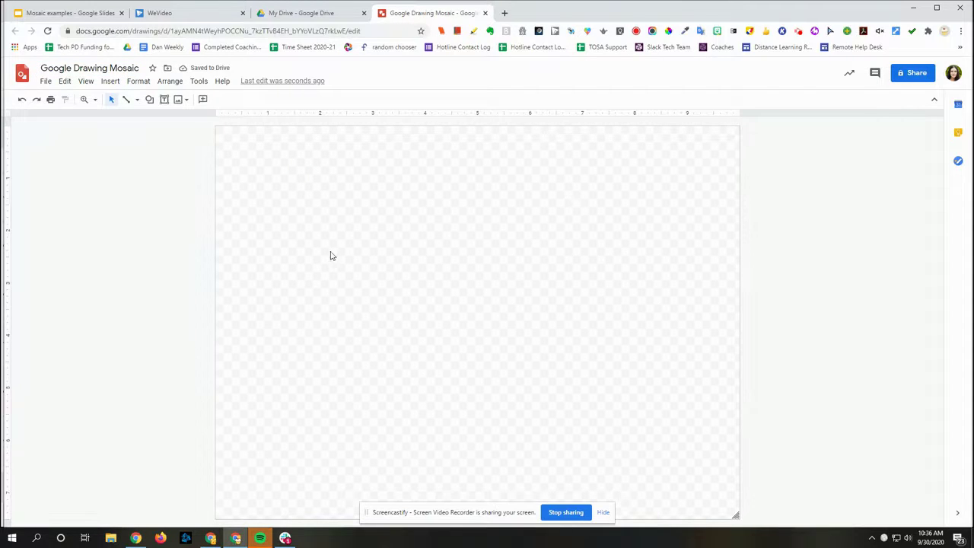
Step: Apply a light gray linear gradient as the drawing's background
right_click(320, 143)
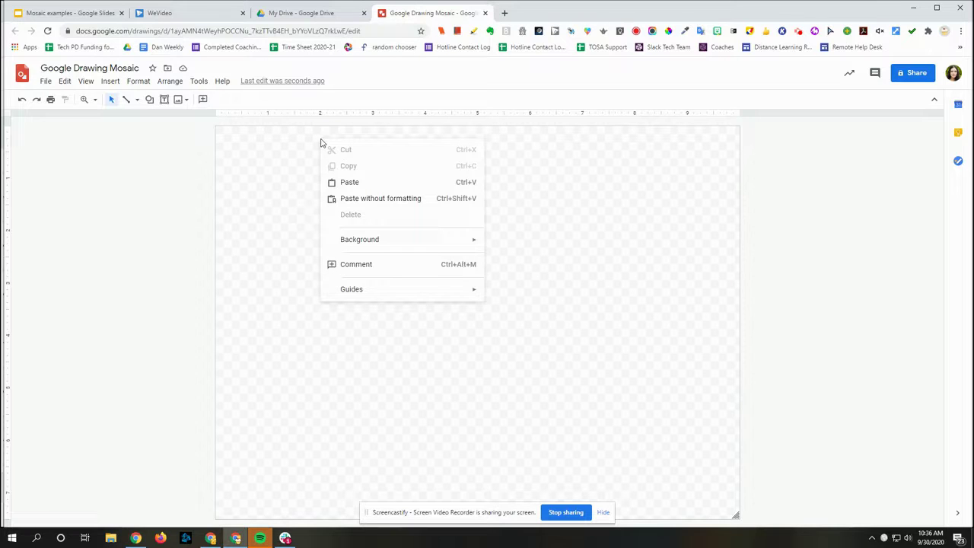
mouse_move(475, 242)
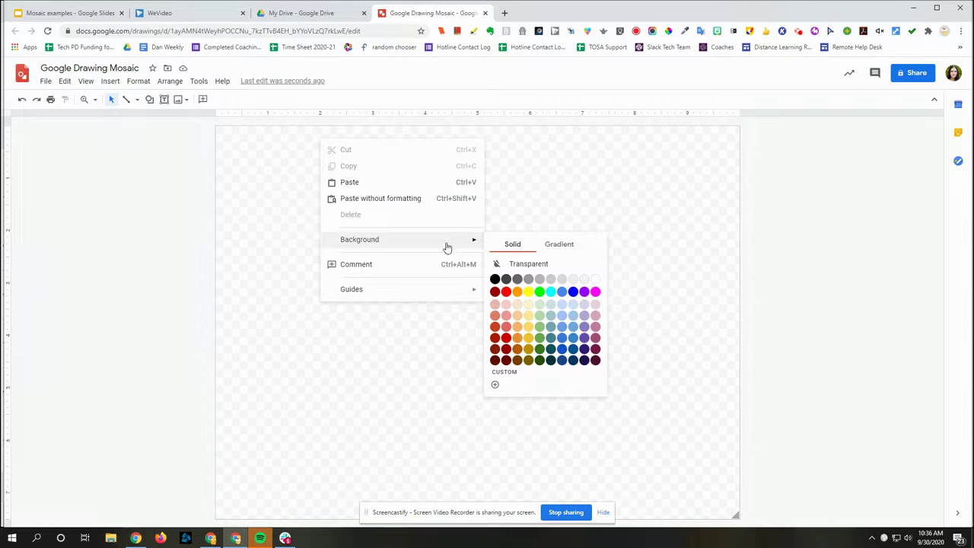
right_click(515, 199)
mouse_move(550, 302)
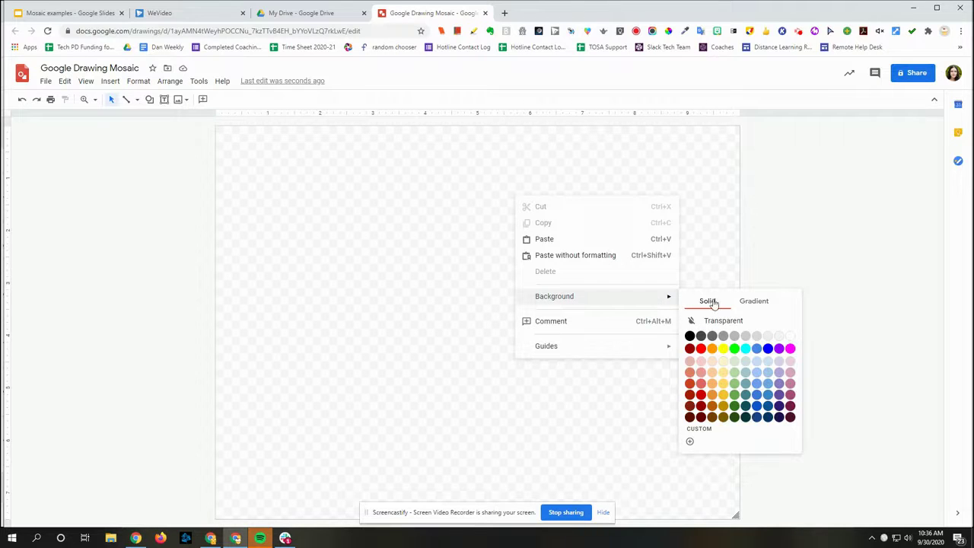
click(753, 301)
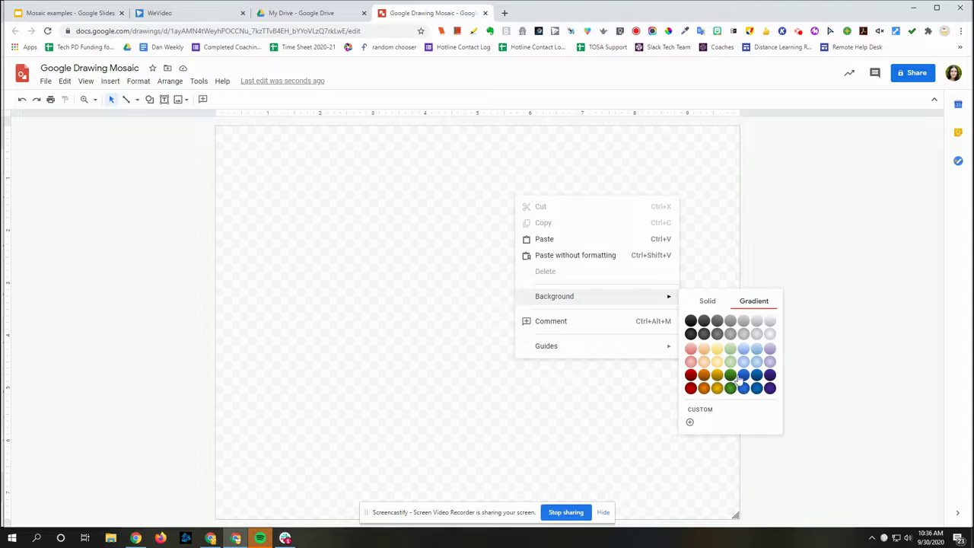
click(755, 325)
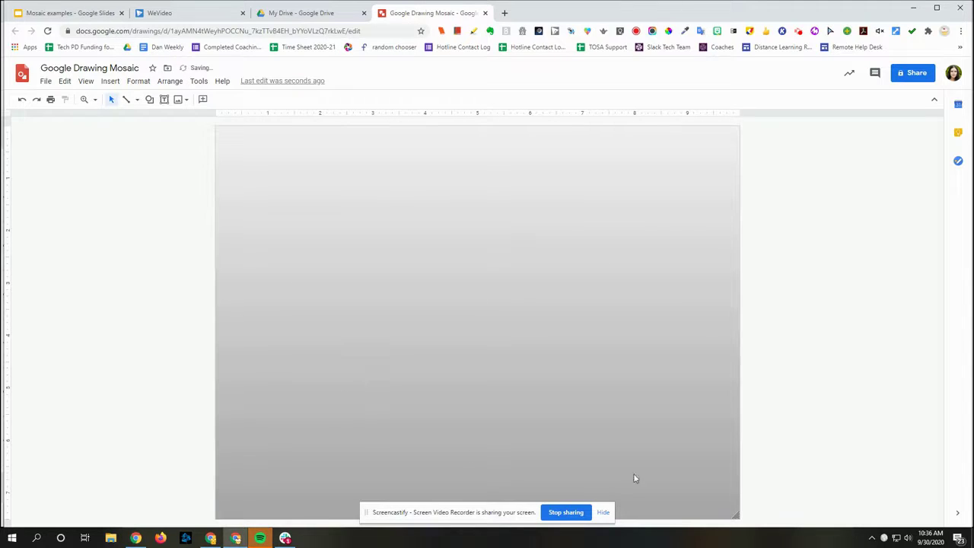
Step: Set the drawing's background to a light purple linear gradient
right_click(499, 206)
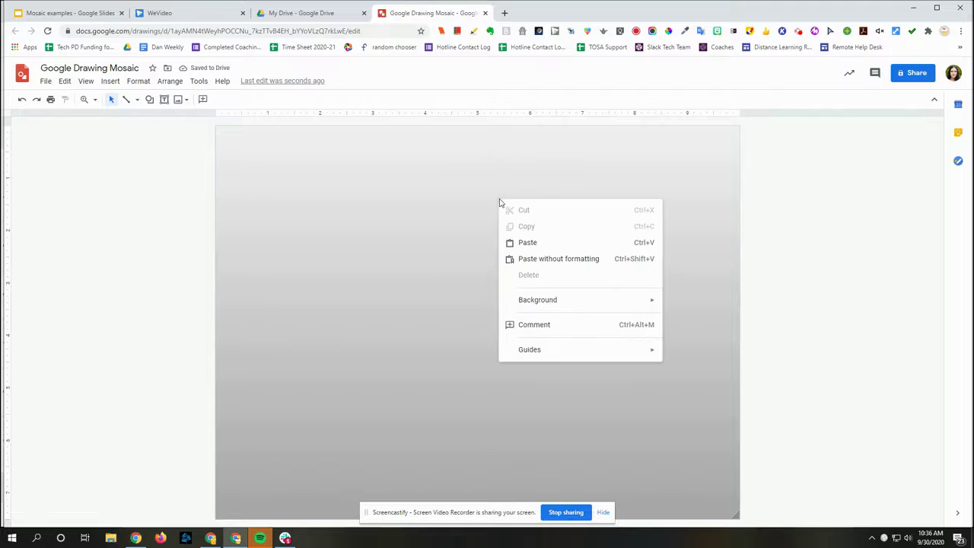
mouse_move(619, 302)
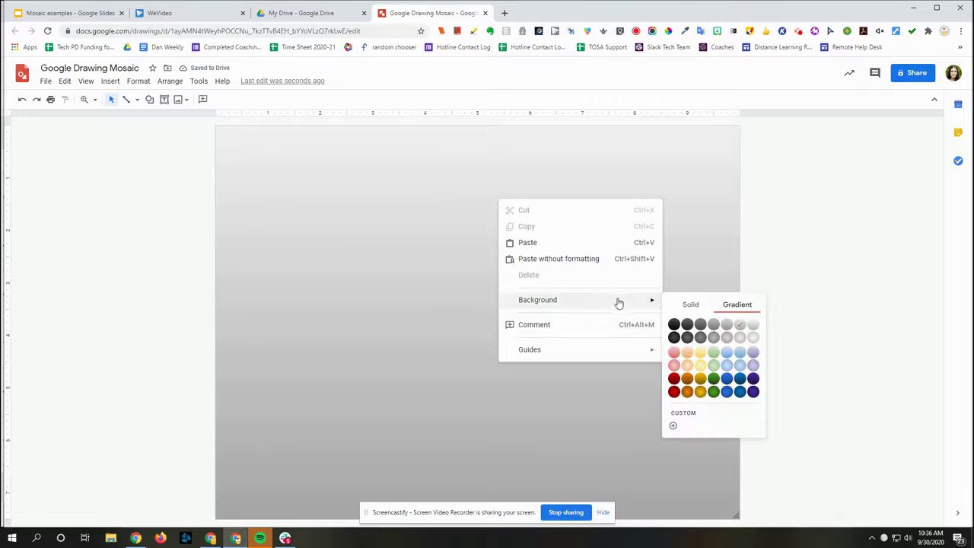
click(753, 352)
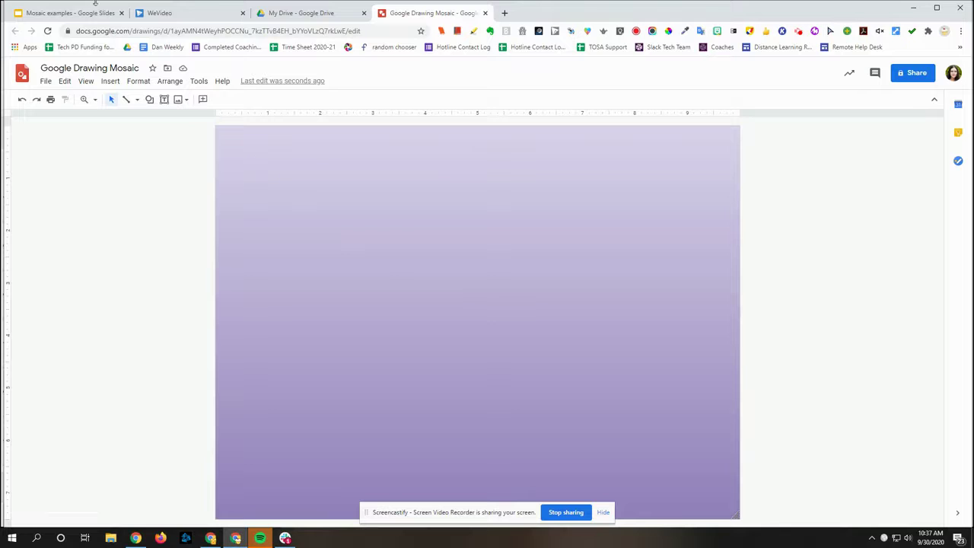
Step: Insert the black cat photo from the recent images in Google Drive into the drawing
click(110, 81)
mouse_move(138, 102)
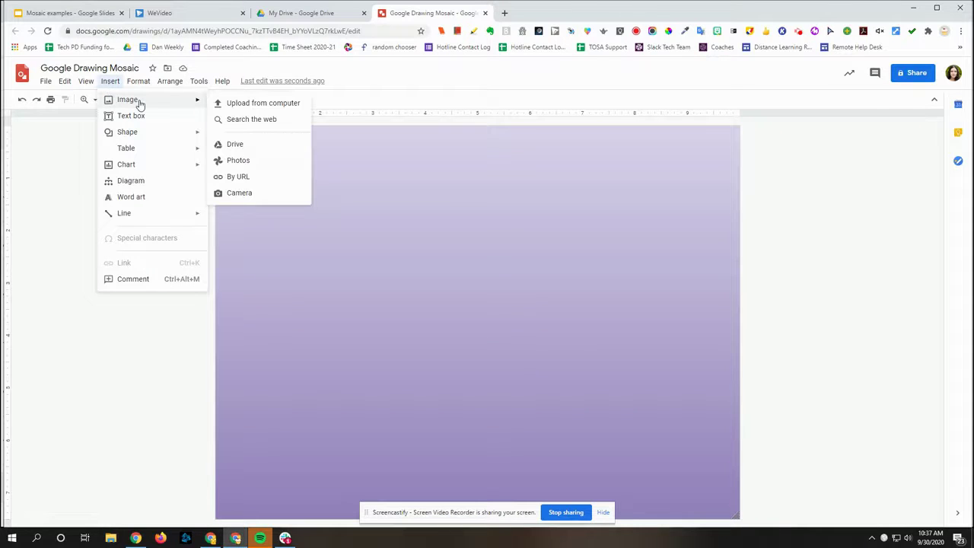
click(238, 147)
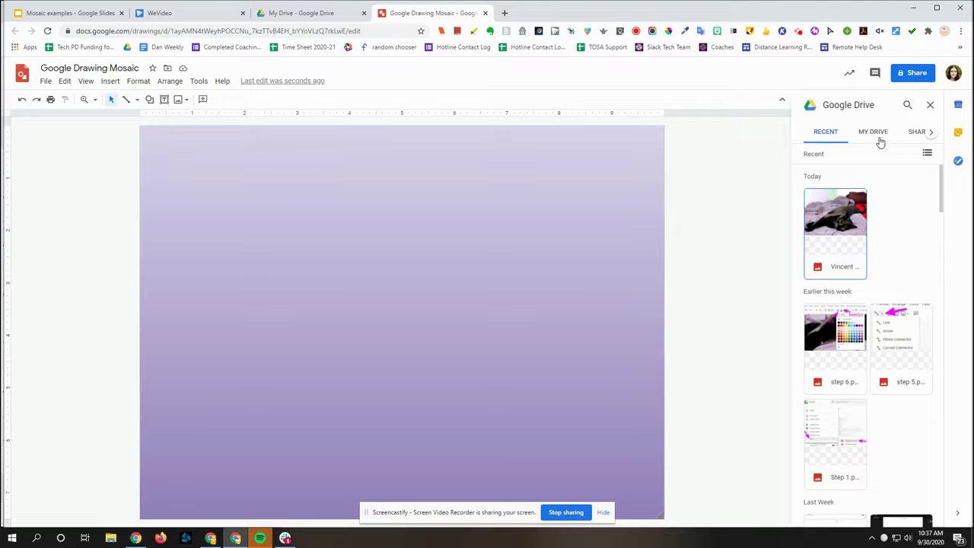
click(840, 246)
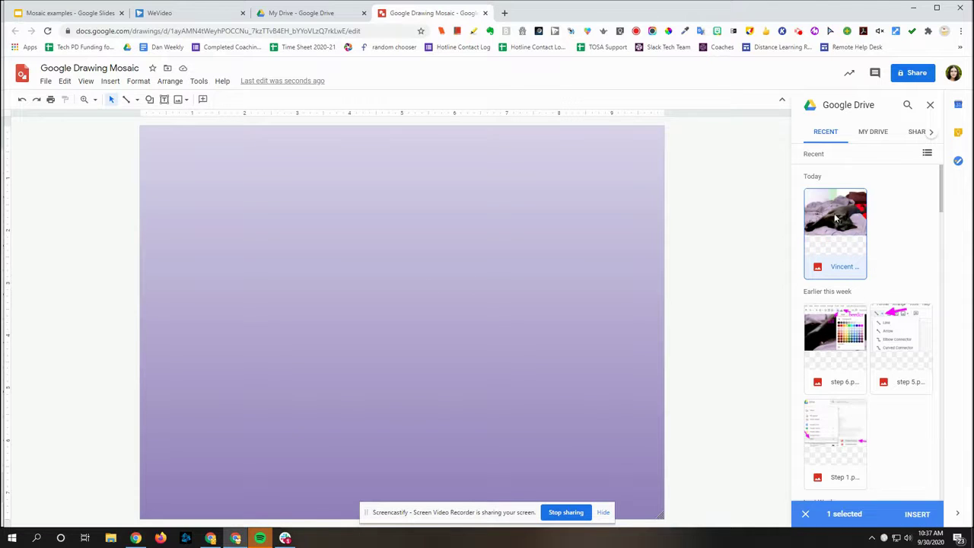
click(918, 515)
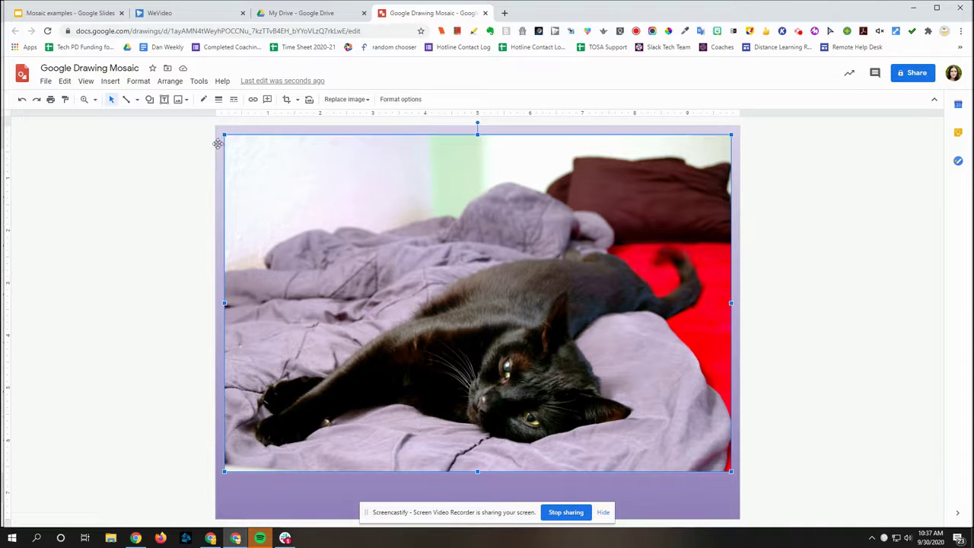
Step: Align the cat photo with the canvas's upper-left corner and shrink it proportionally to about 8.2 inches wide
drag(246, 158, 244, 161)
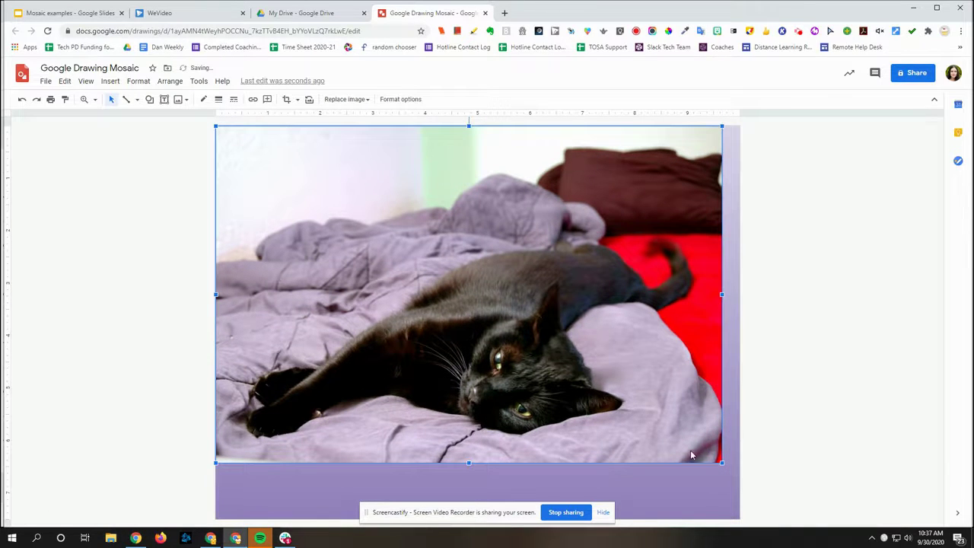
drag(722, 462, 645, 412)
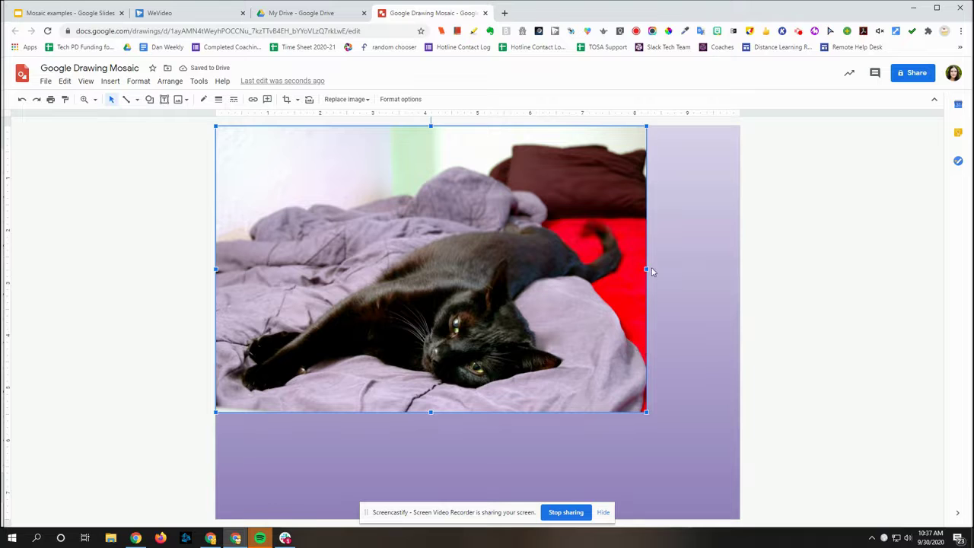
Step: Try stretching the cat photo horizontally to nearly the canvas width, and undo the distortion
drag(645, 268, 734, 272)
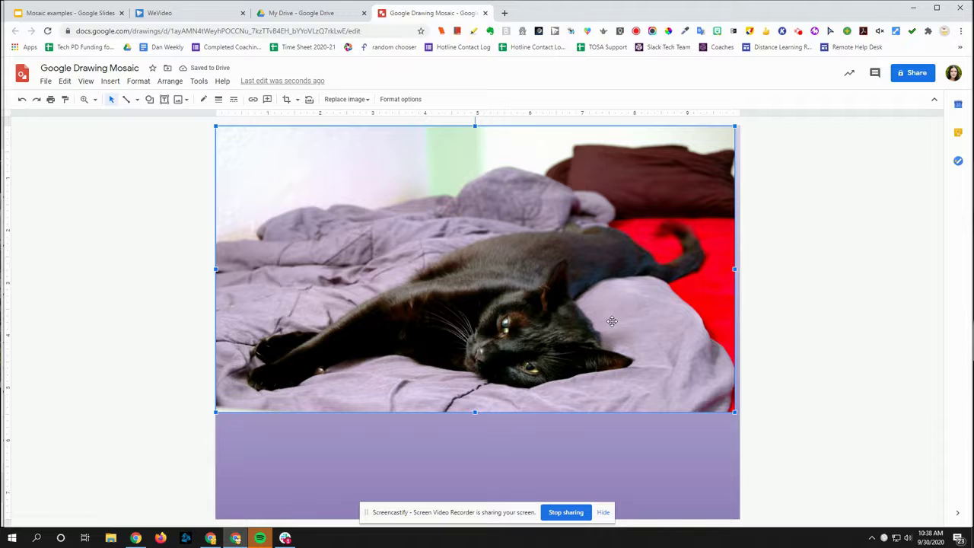
key(ctrl+z)
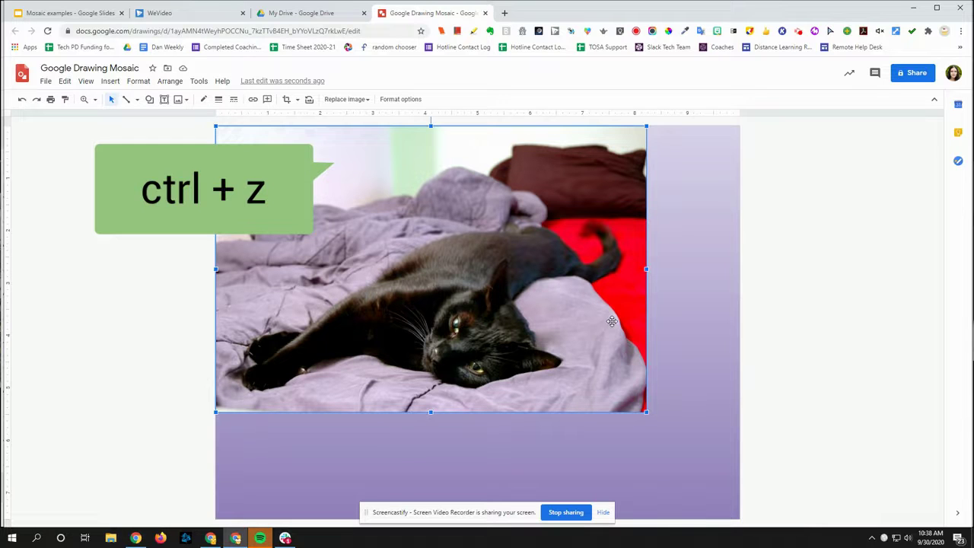
Step: Enlarge the cat photo proportionally until it spans the full width of the canvas
click(647, 413)
drag(667, 428, 739, 458)
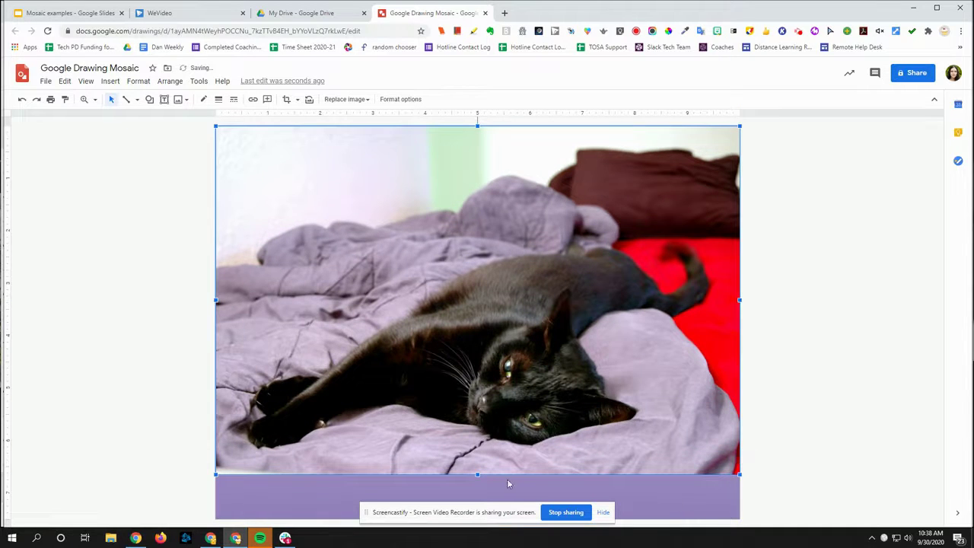
Step: Hide the screen-sharing notice and shorten the canvas so its lower edge meets the bottom of the cat photo
click(719, 512)
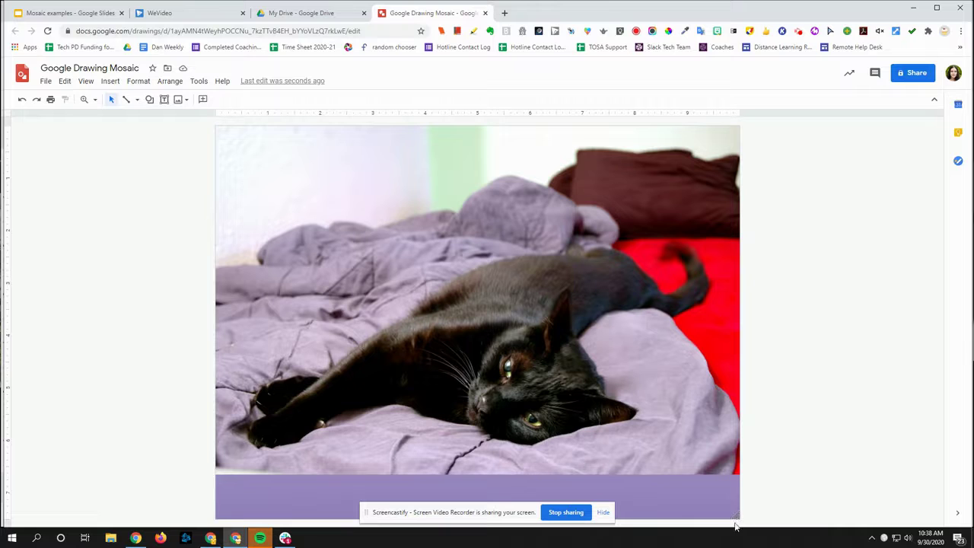
click(603, 512)
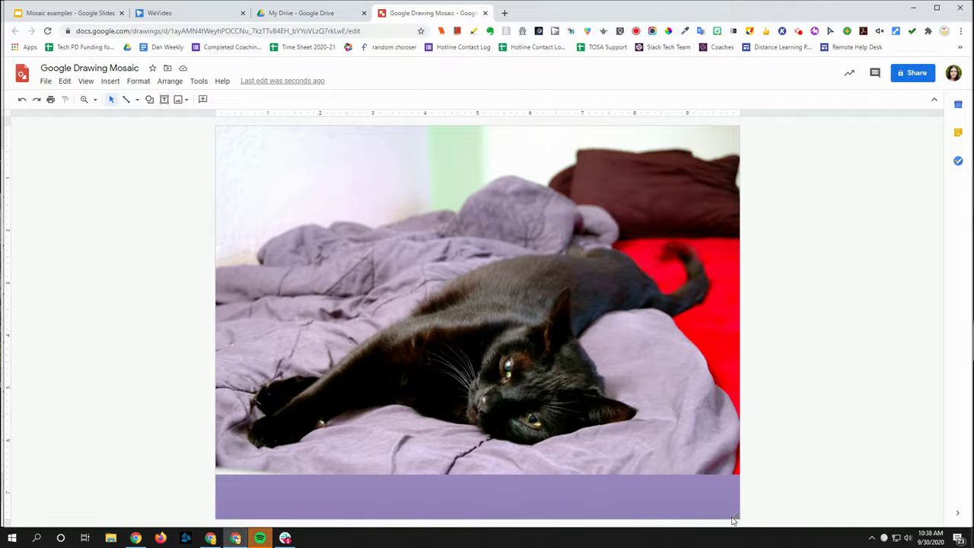
drag(736, 515, 751, 465)
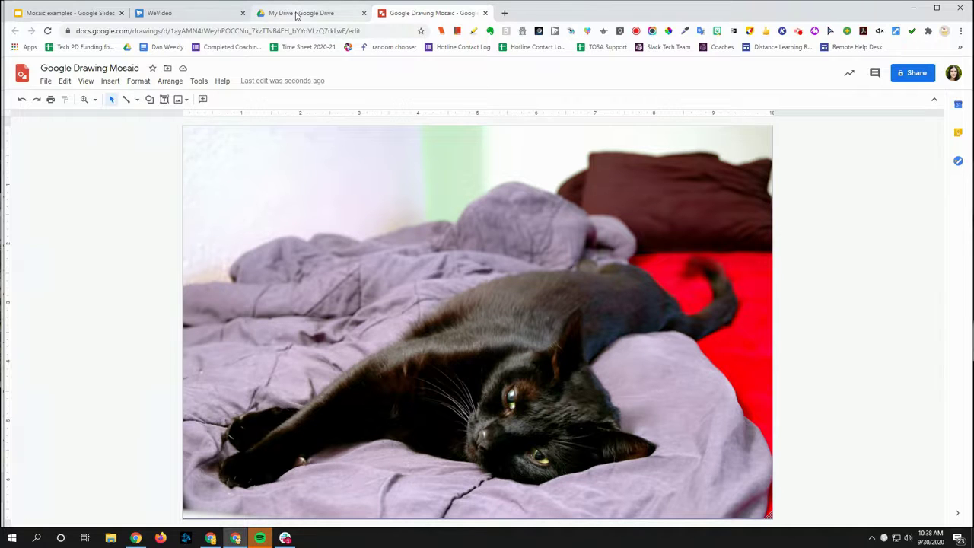
Step: Return to Google Drive and create a second blank Google Drawings file
click(297, 13)
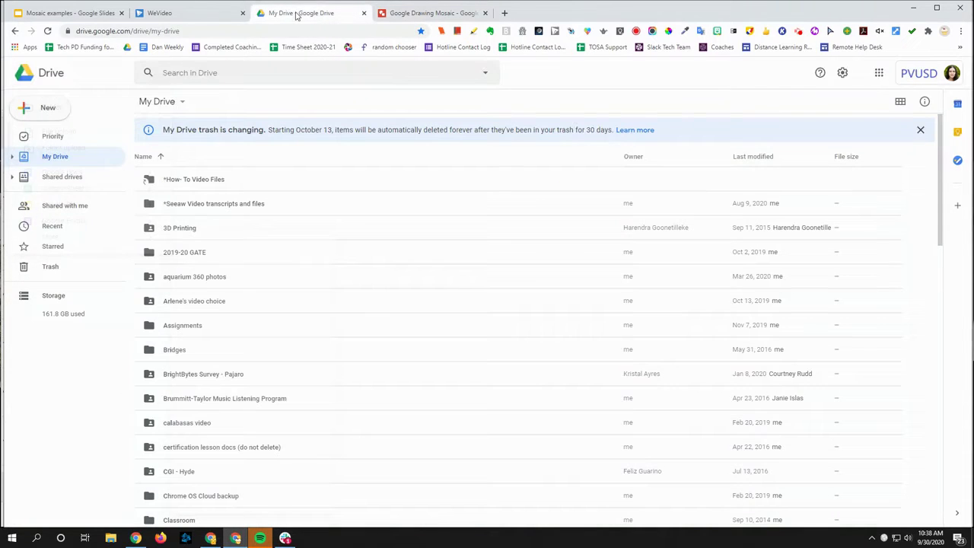
click(48, 114)
mouse_move(122, 245)
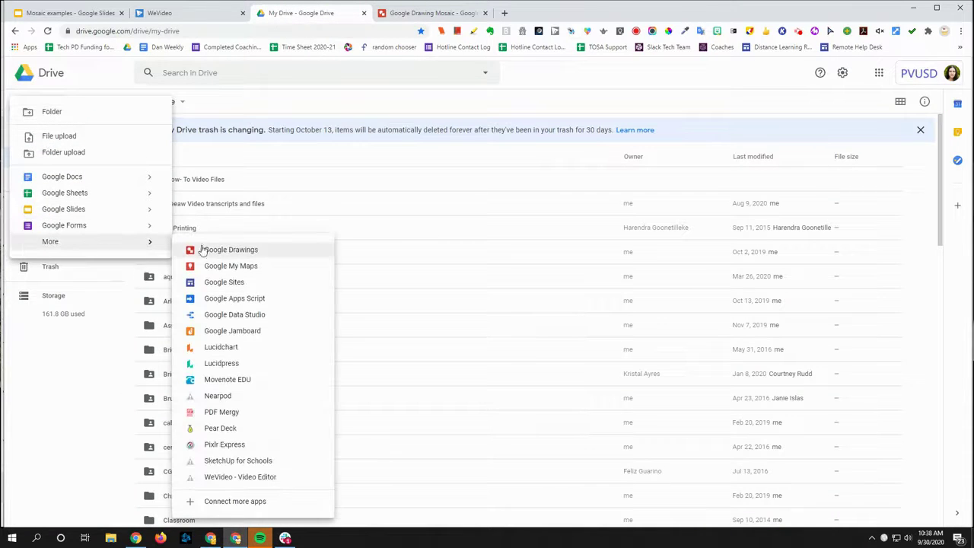
click(213, 251)
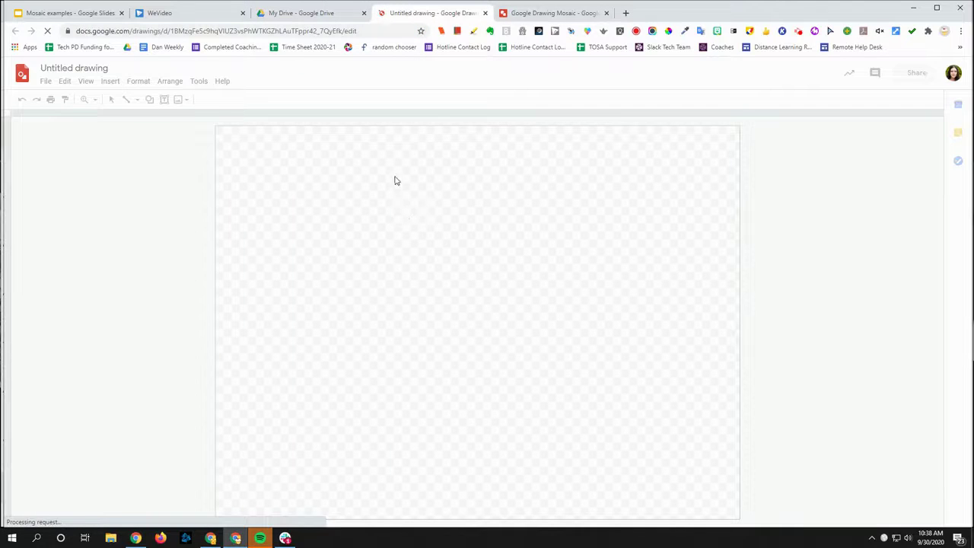
Step: Set the blank drawing's background to solid yellow
click(391, 171)
right_click(391, 170)
mouse_move(502, 272)
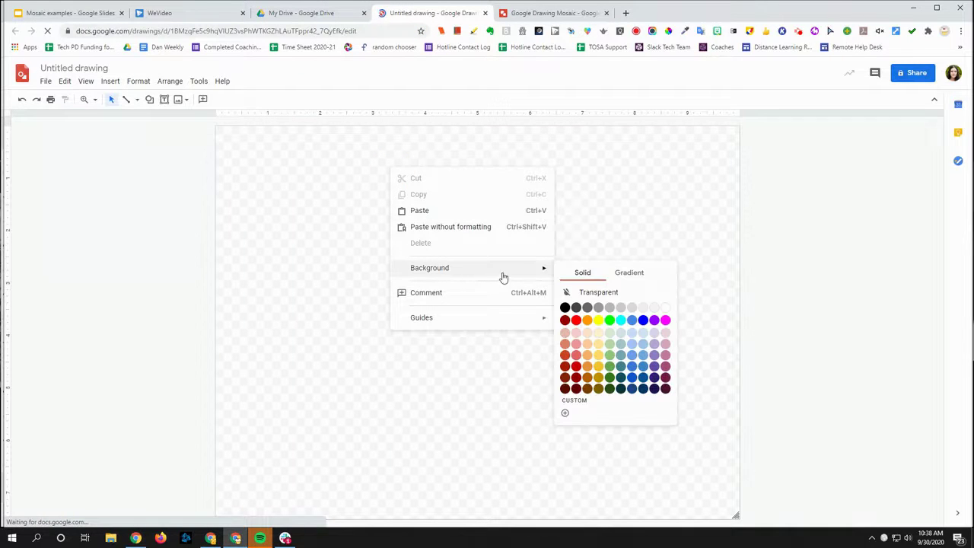
click(598, 319)
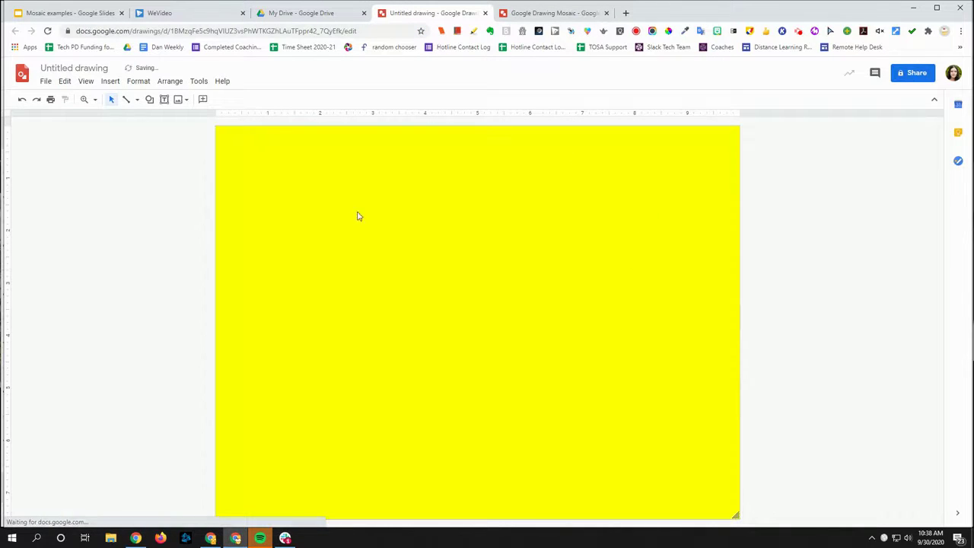
Step: Take a webcam photo and insert it as an image on the yellow canvas
click(111, 81)
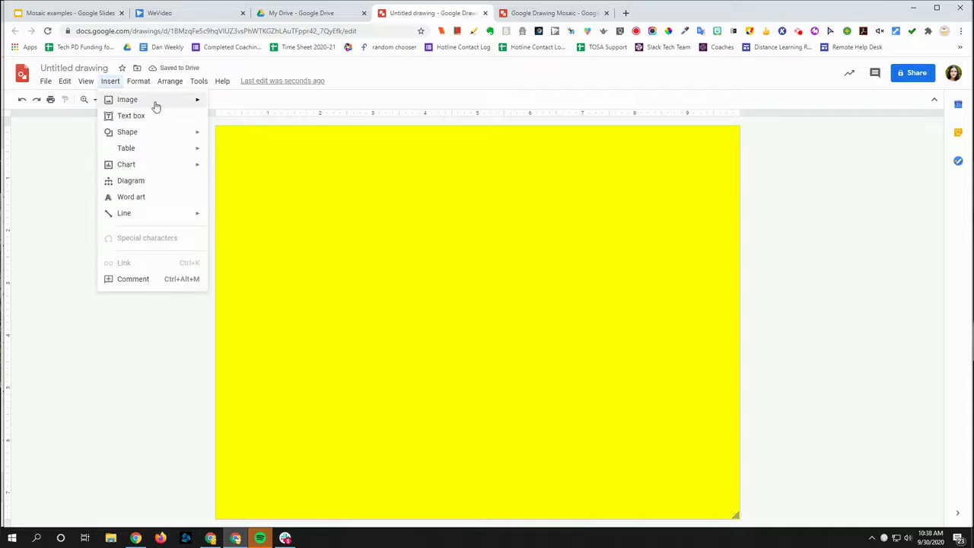
mouse_move(196, 102)
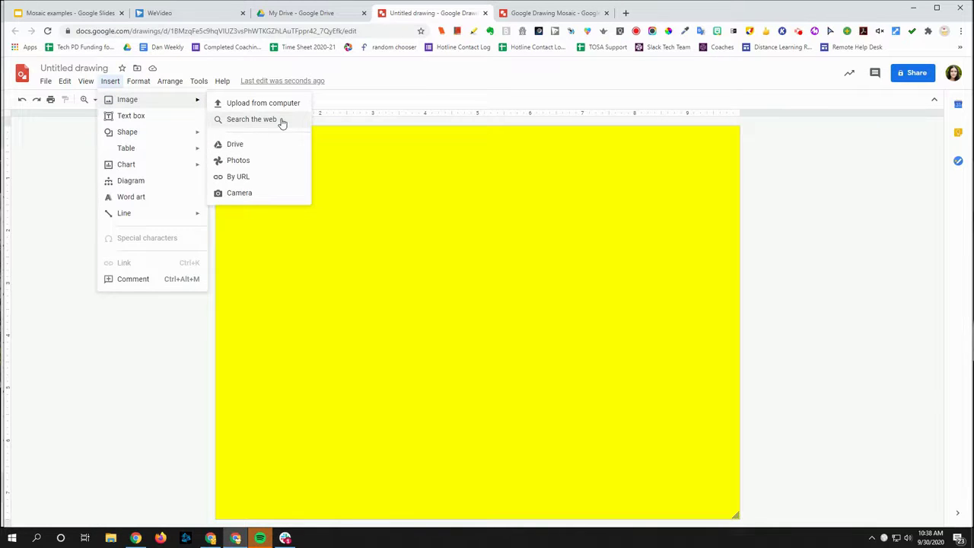
click(239, 192)
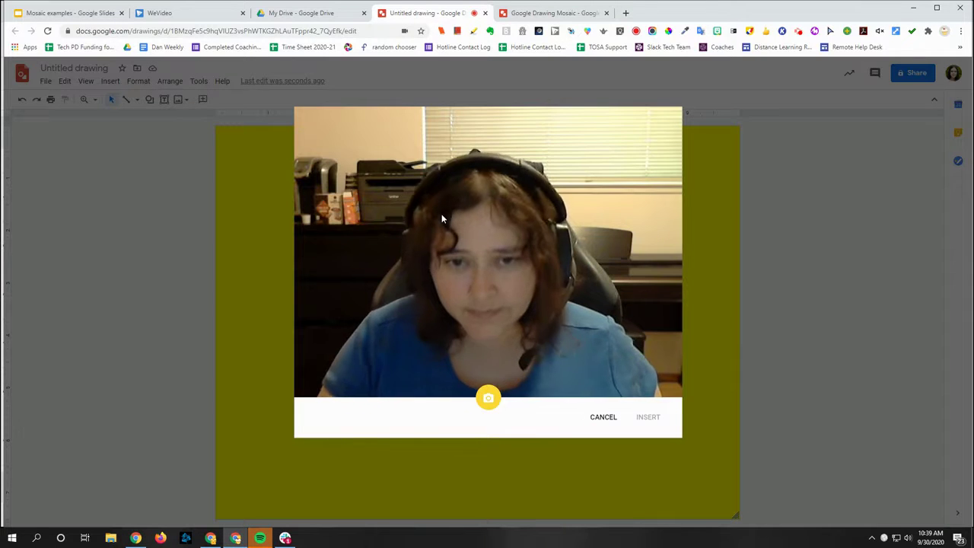
click(491, 400)
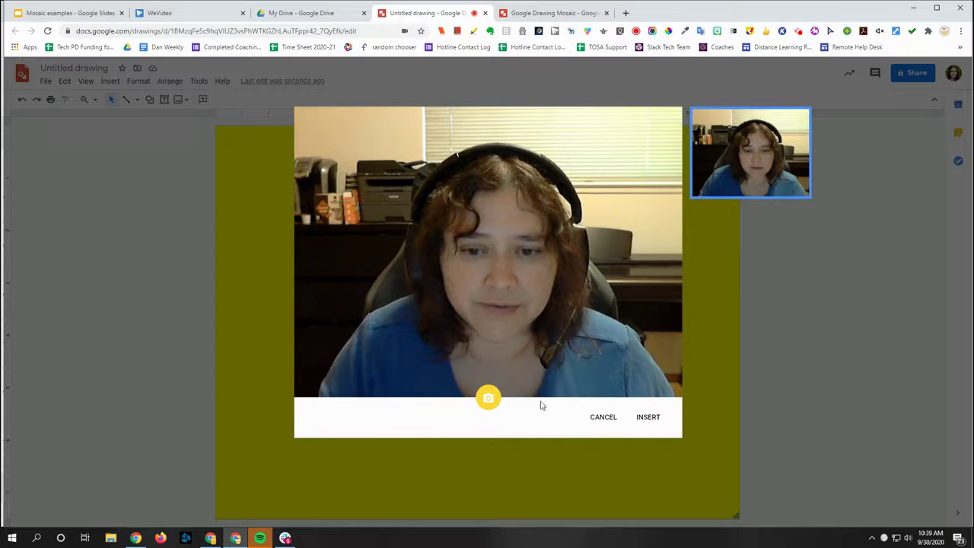
click(648, 417)
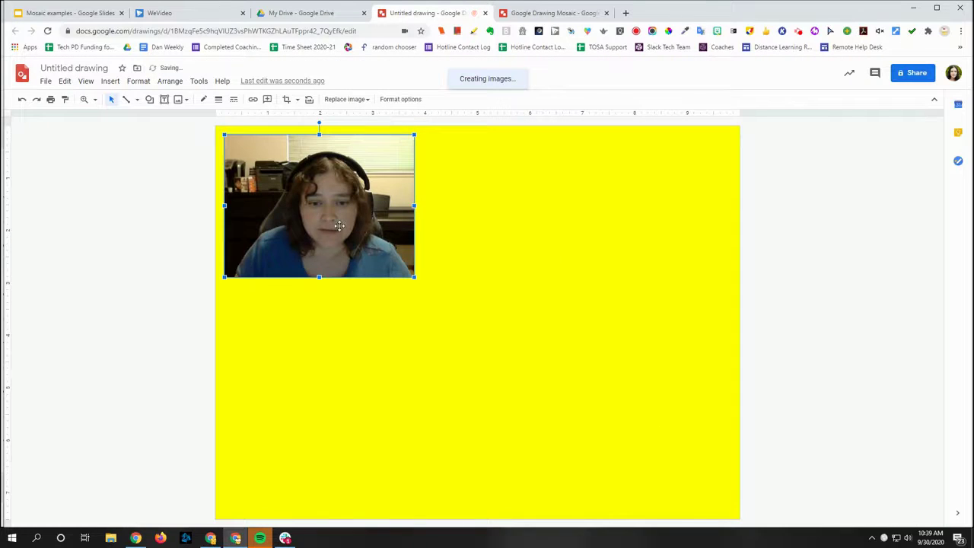
Step: Enlarge the webcam photo to nearly fill the canvas, and delete it
drag(335, 220, 328, 215)
drag(409, 272, 736, 473)
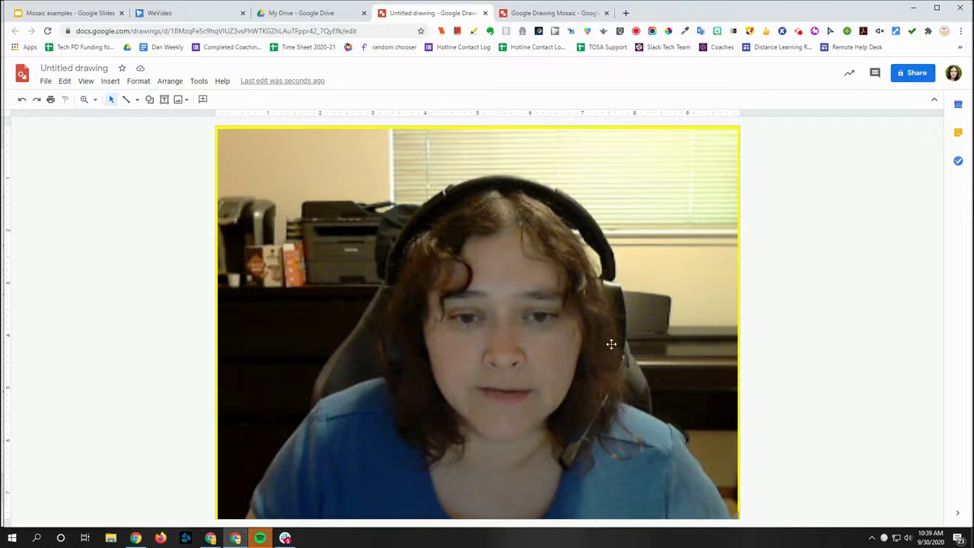
drag(418, 252, 423, 258)
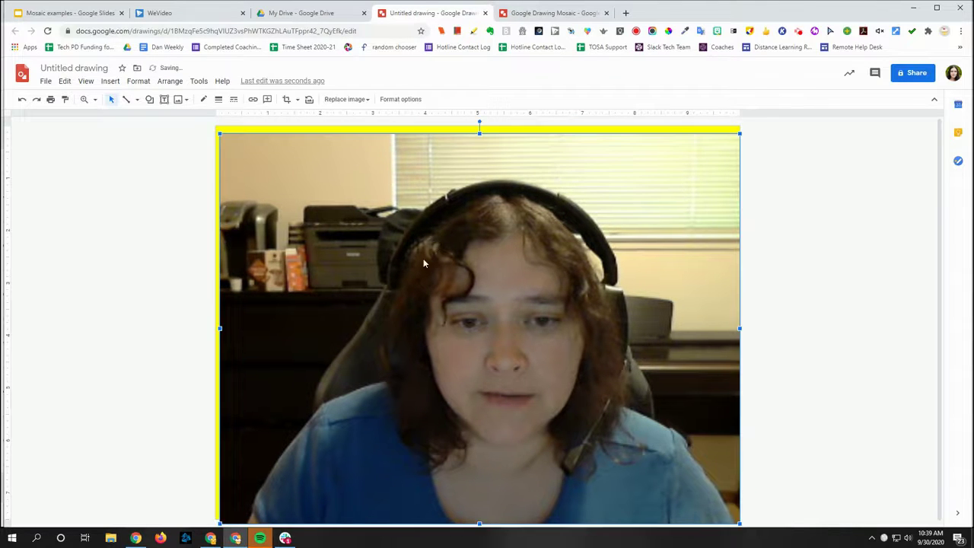
key(Delete)
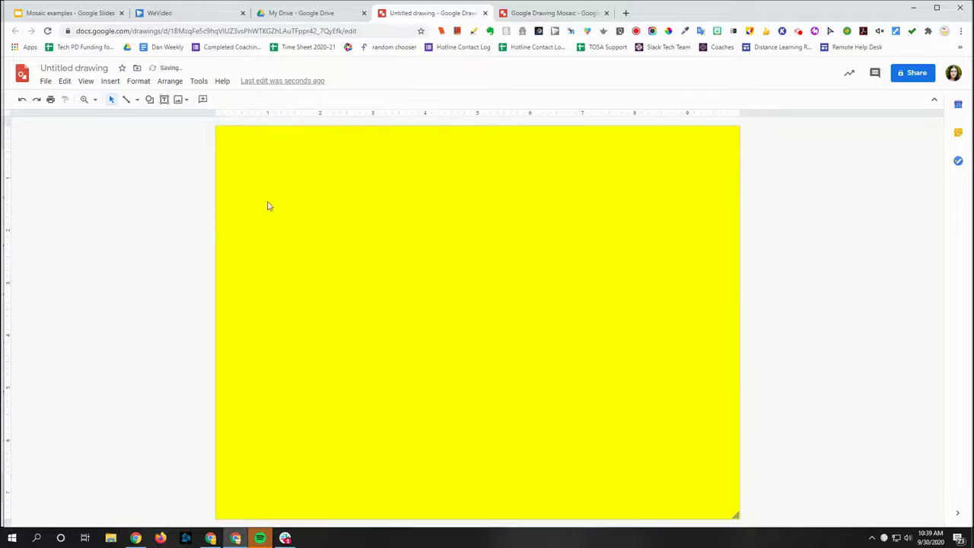
Step: Search the web for "colorful bird" images and insert the blue-and-yellow parrot photo on the canvas
click(110, 80)
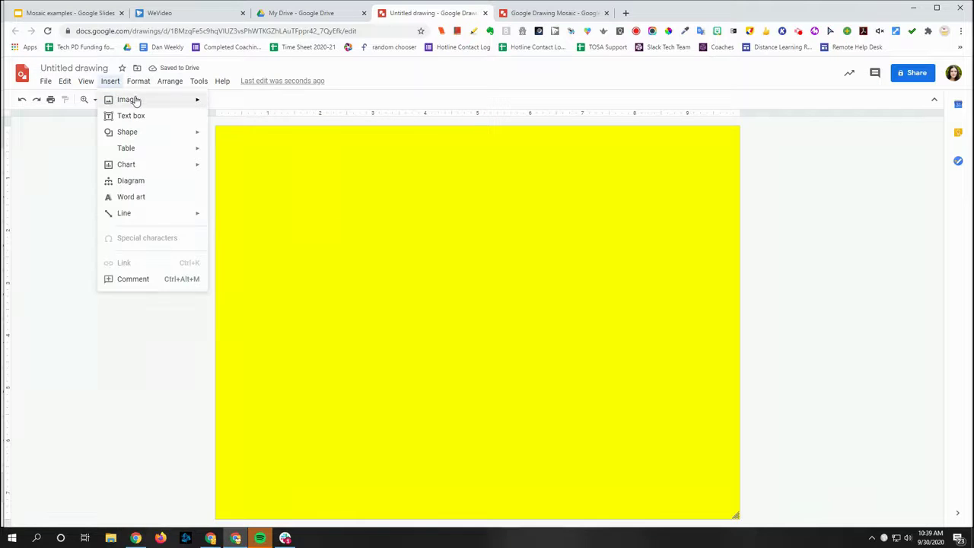
click(265, 123)
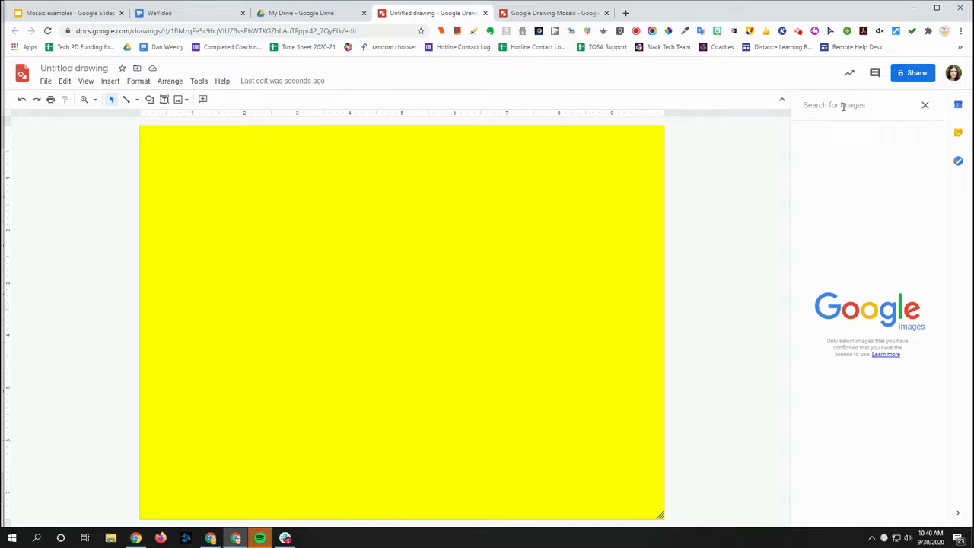
text(colorful )
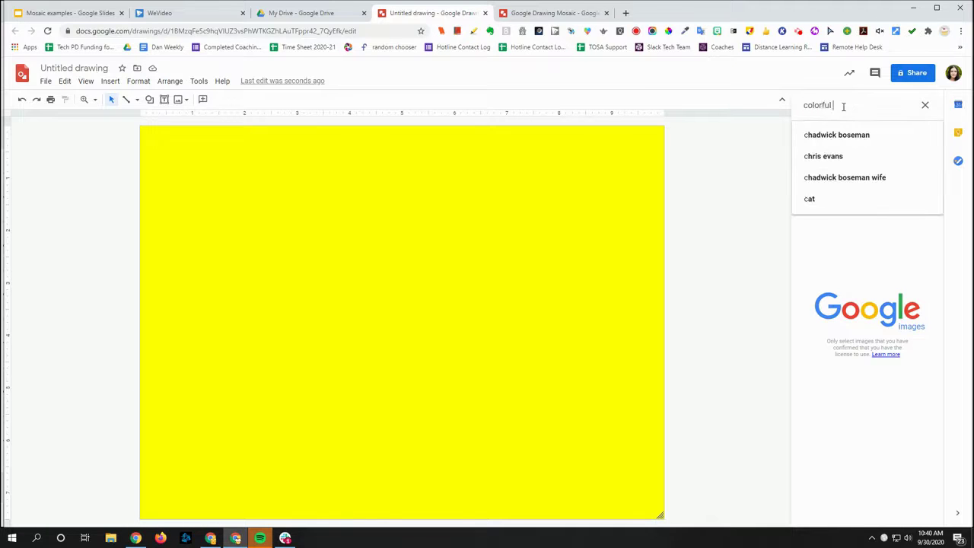
text(bird)
key(Return)
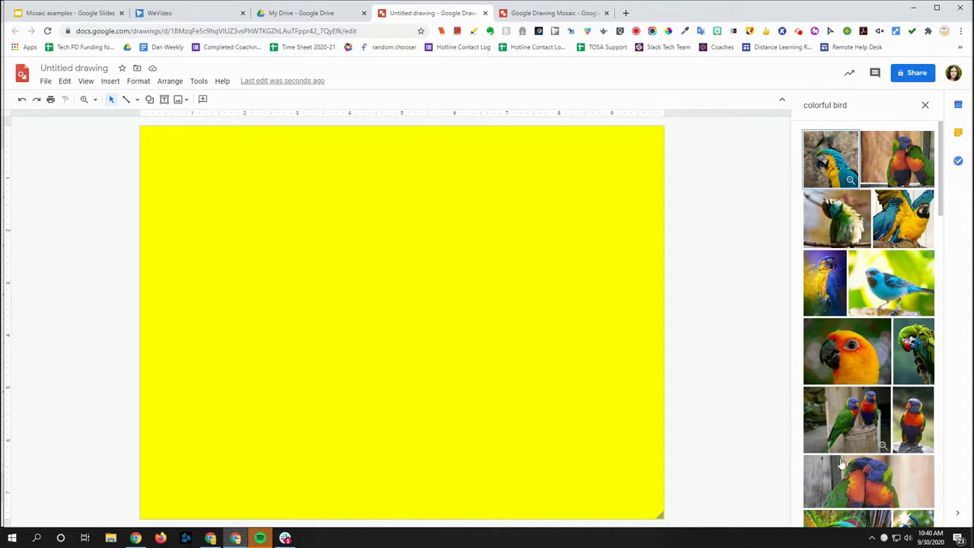
drag(833, 156, 374, 244)
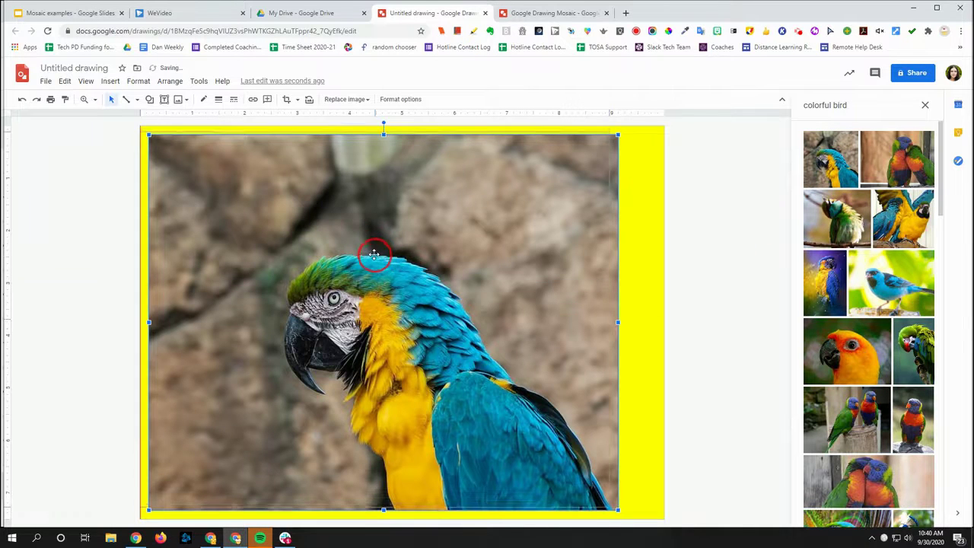
Step: Enlarge the parrot photo proportionally to the full canvas height and narrow the canvas to the photo's width
drag(372, 251, 430, 316)
drag(609, 500, 630, 518)
click(657, 513)
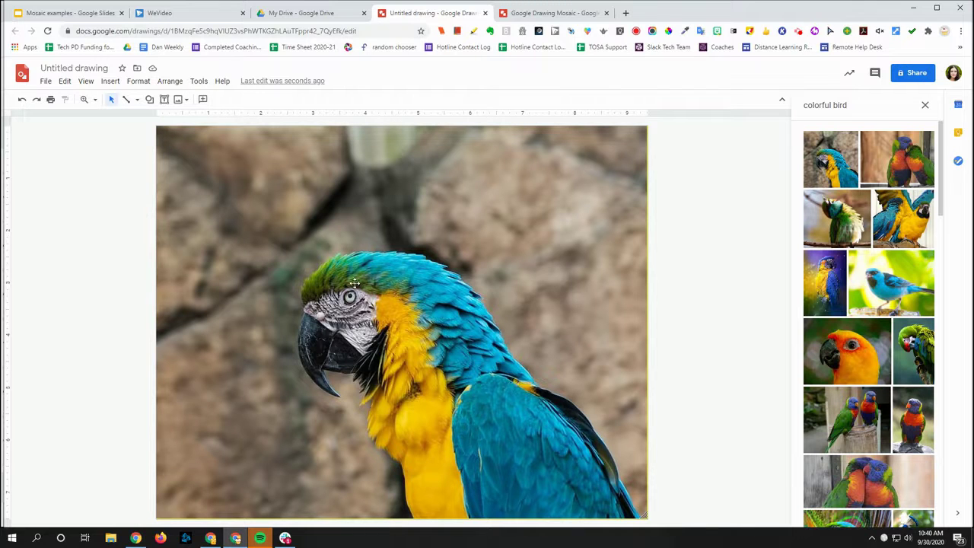
click(150, 102)
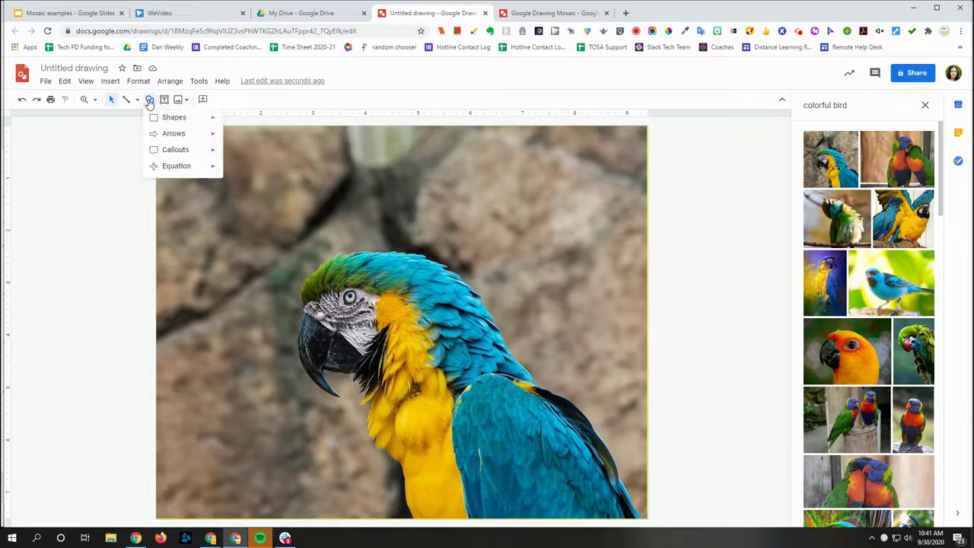
mouse_move(206, 118)
click(124, 135)
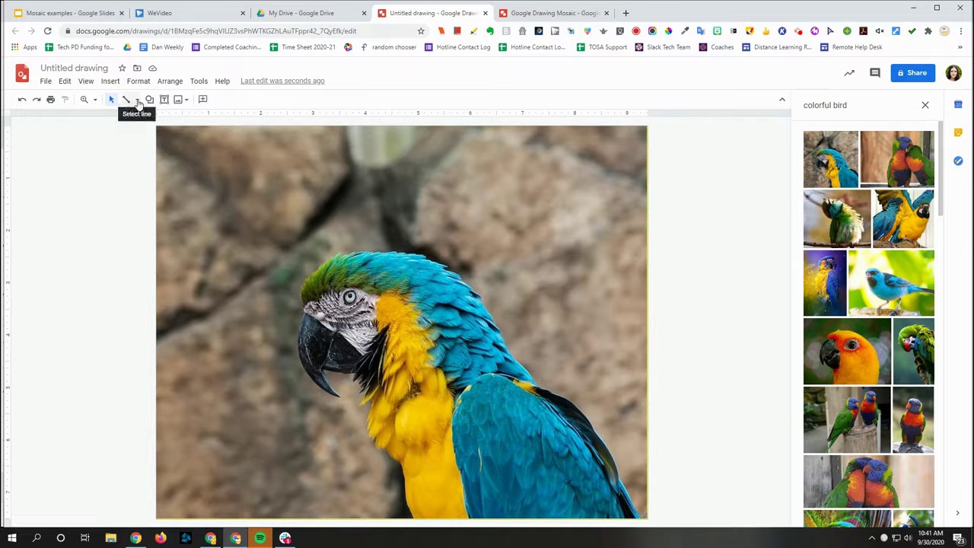
Step: Draw a closed triangle with the Polyline tool on the rocks in the photo's upper-left area
click(138, 102)
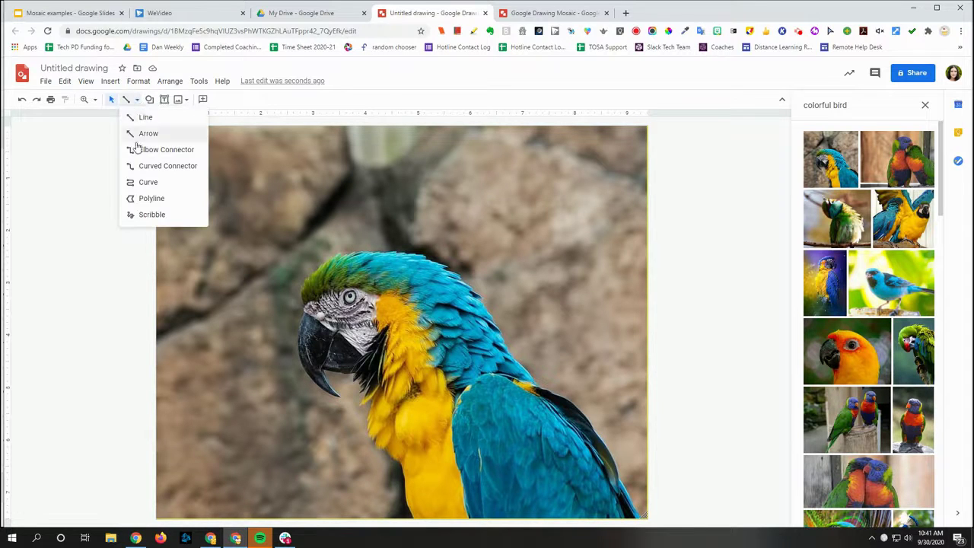
click(148, 198)
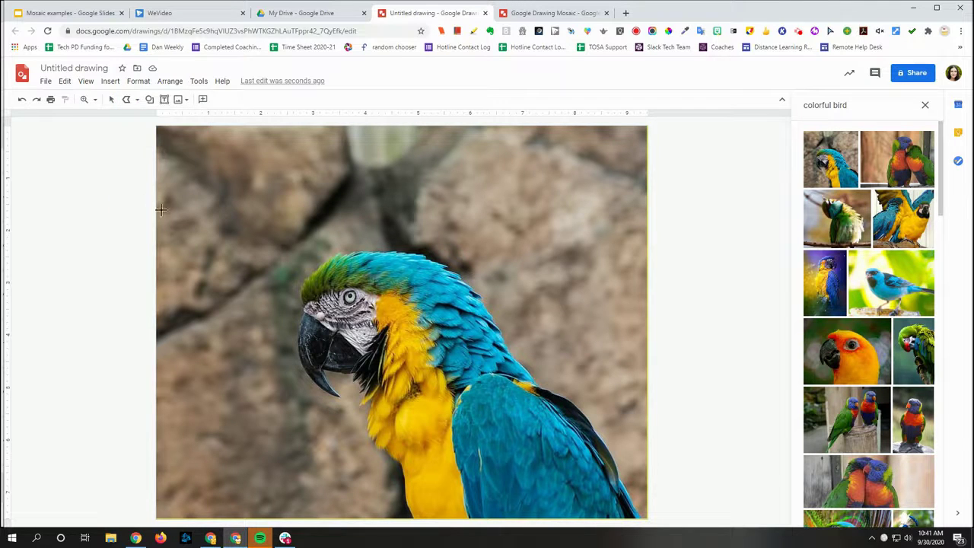
click(194, 237)
click(183, 170)
click(198, 235)
double_click(197, 242)
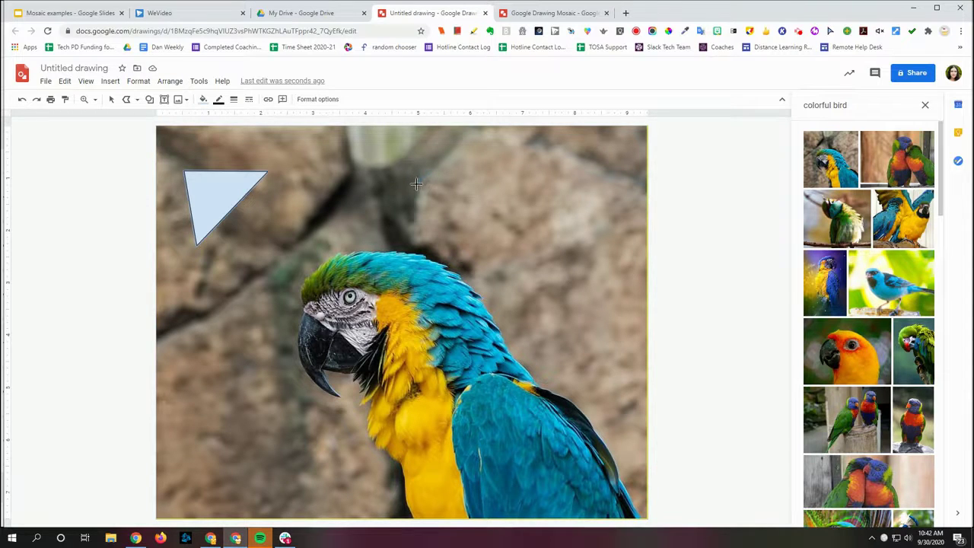
Step: Draw a half-round polyline shape above the parrot's head, and delete both practice shapes
mouse_move(407, 186)
mouse_down()
mouse_move(367, 174)
mouse_move(363, 163)
mouse_move(431, 169)
mouse_up()
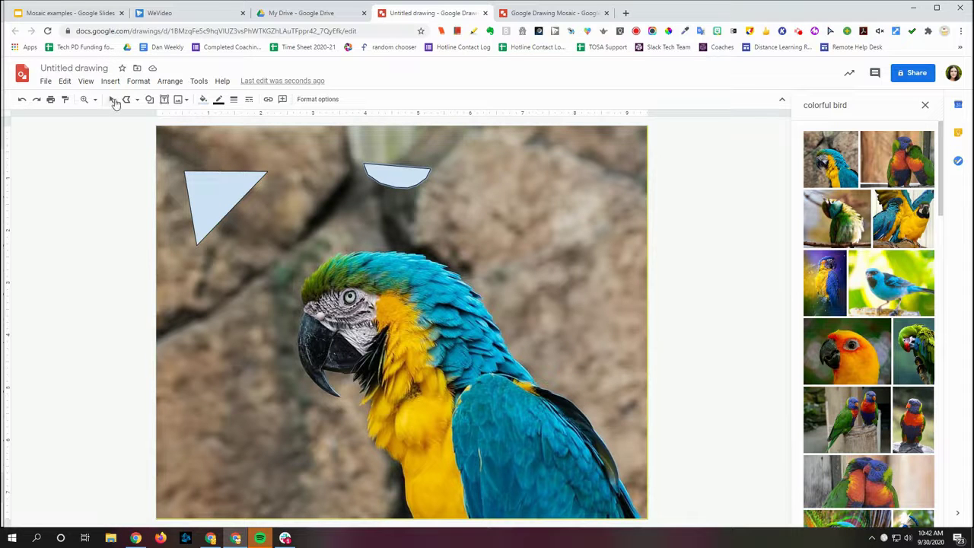
click(112, 101)
key(Delete)
click(217, 187)
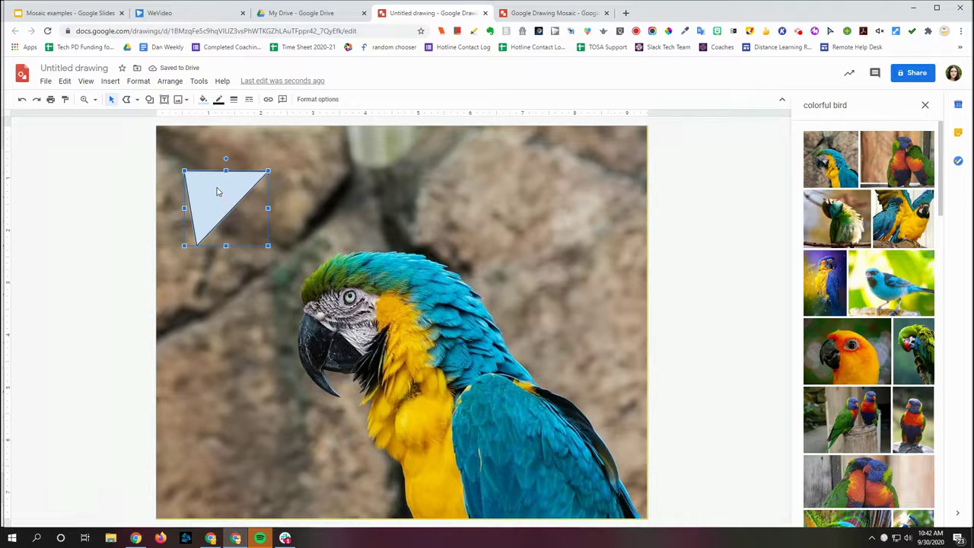
key(Delete)
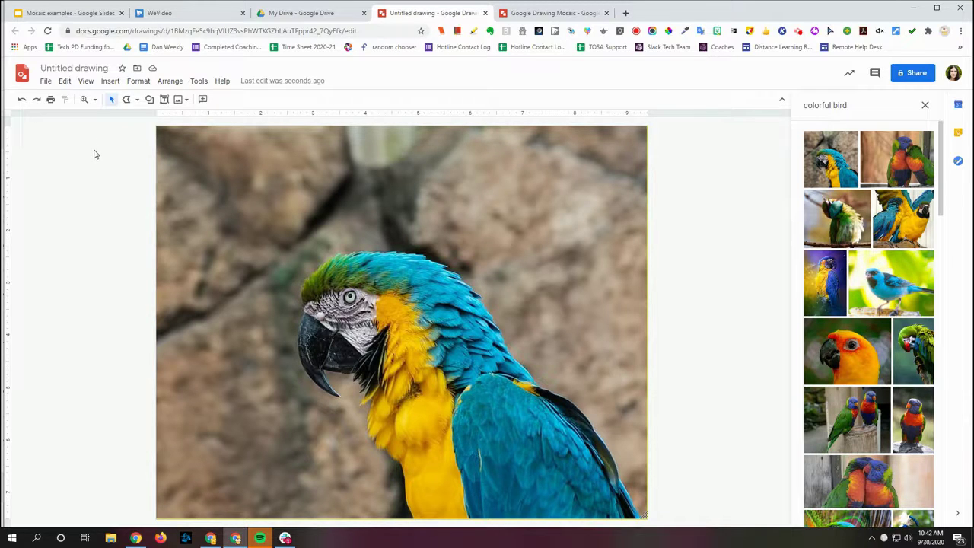
Step: Trace a small closed polyline tile on the green feathers above the parrot's beak, and delete it
click(127, 101)
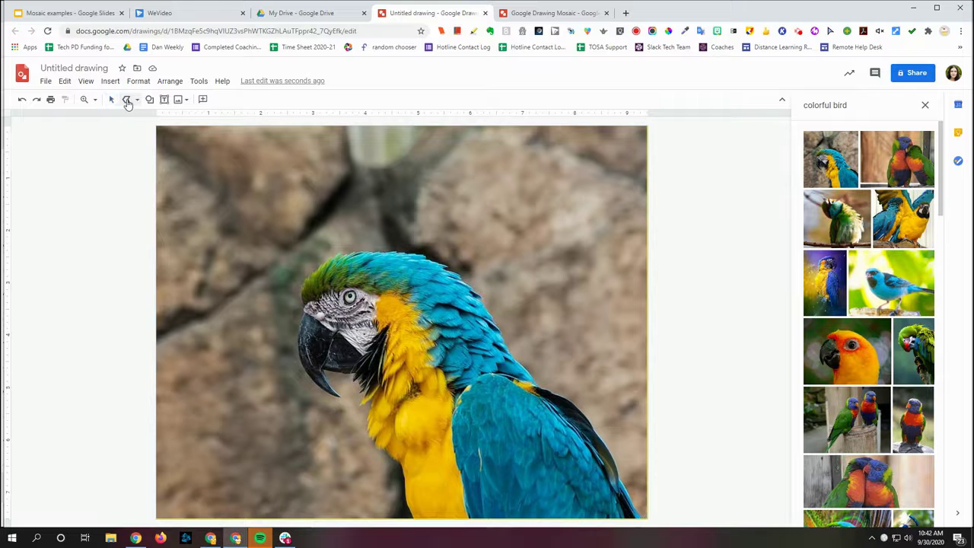
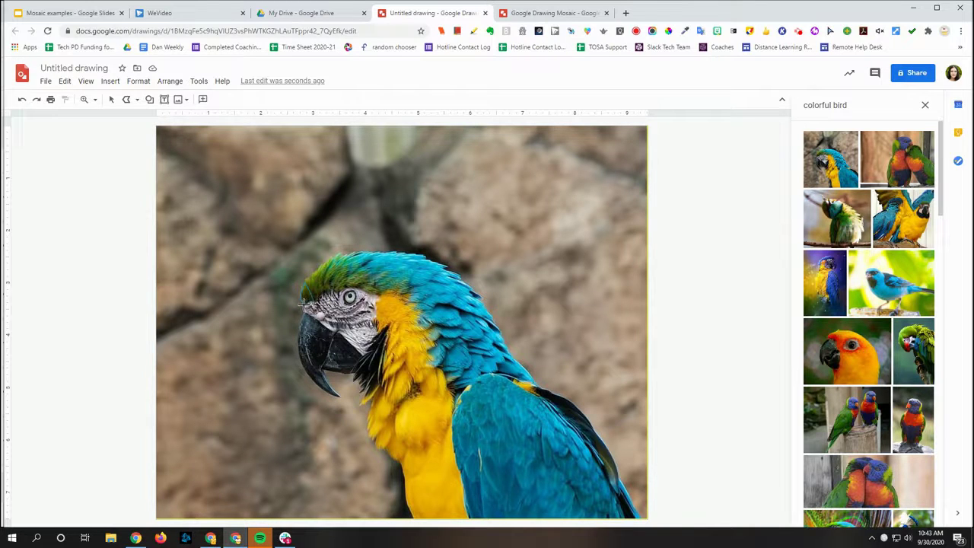
click(308, 301)
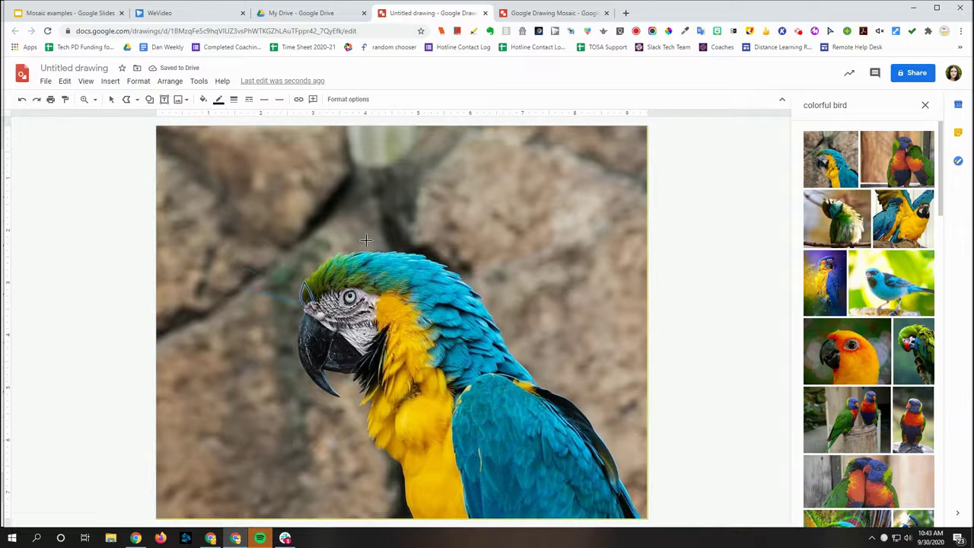
click(283, 353)
click(302, 280)
click(110, 102)
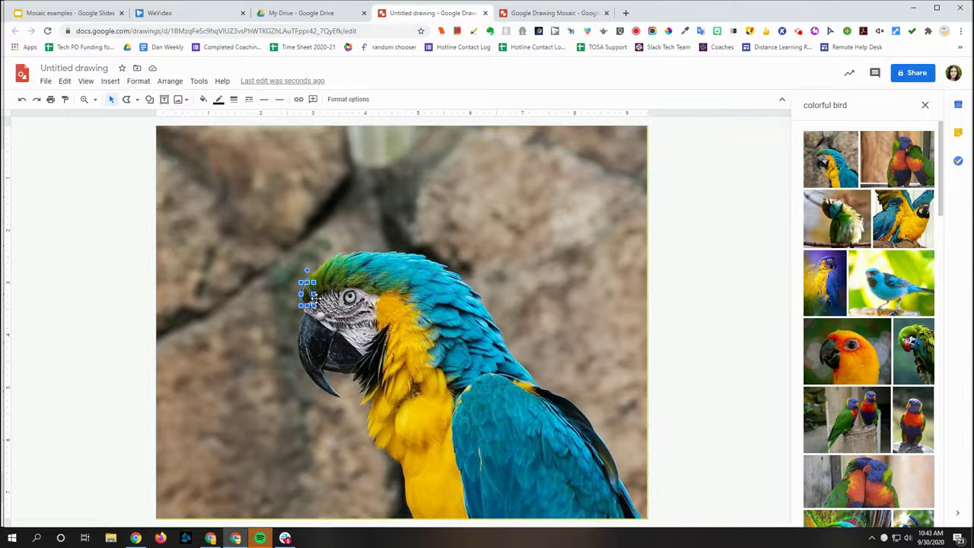
key(Delete)
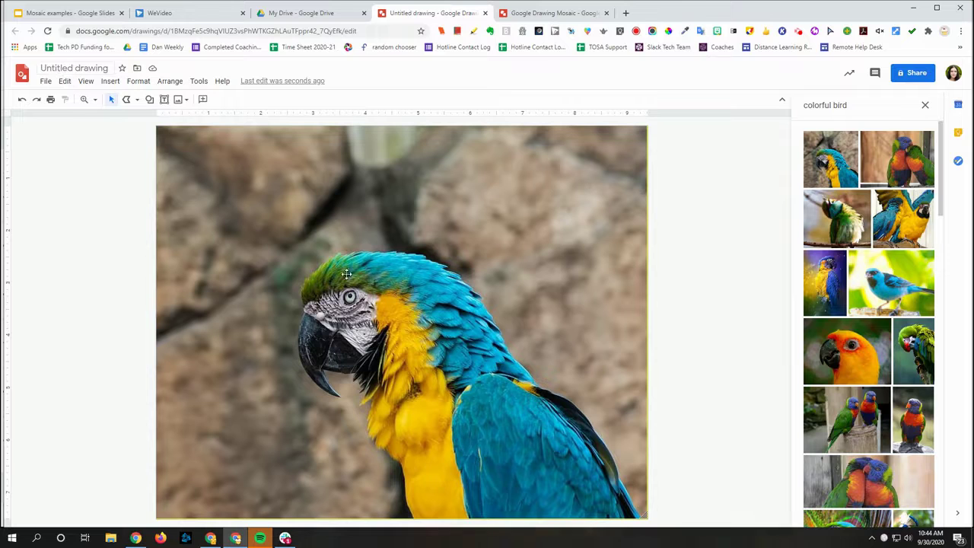
Step: Magnify the parrot's head to 200%, trying one closer zoom level before returning to 200%
click(96, 101)
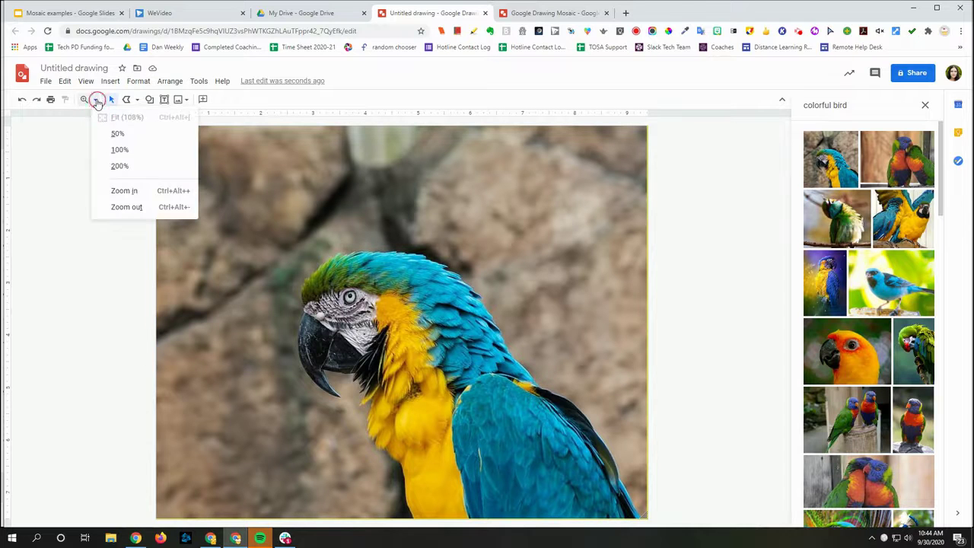
click(122, 166)
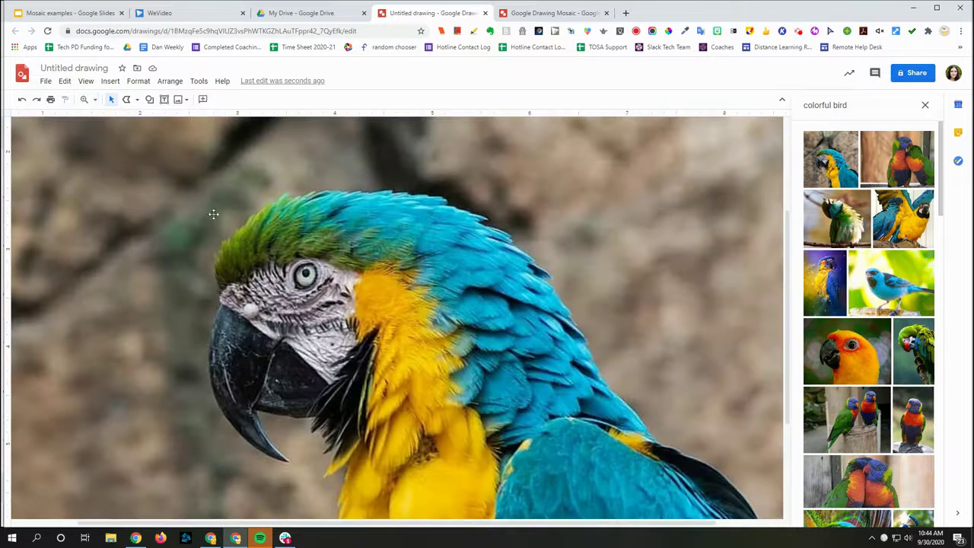
click(95, 100)
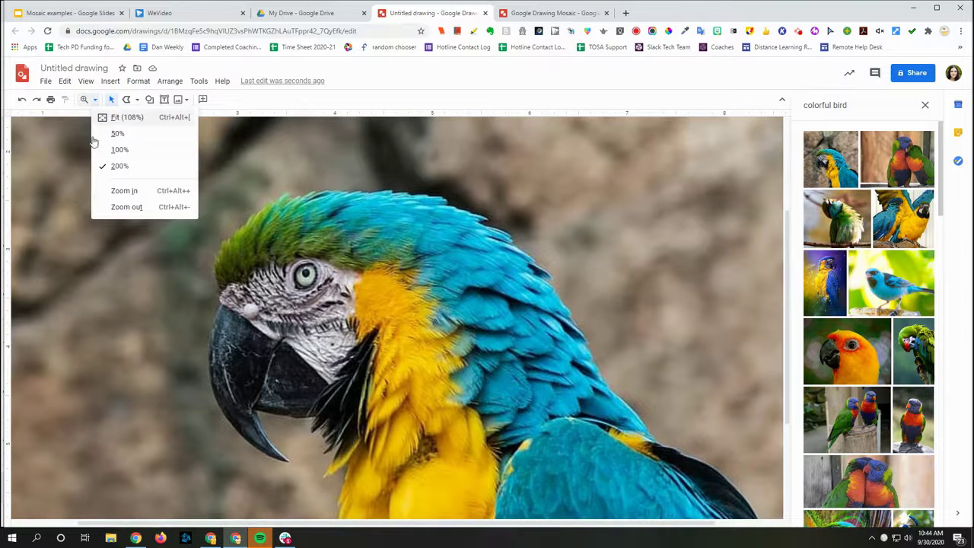
click(123, 191)
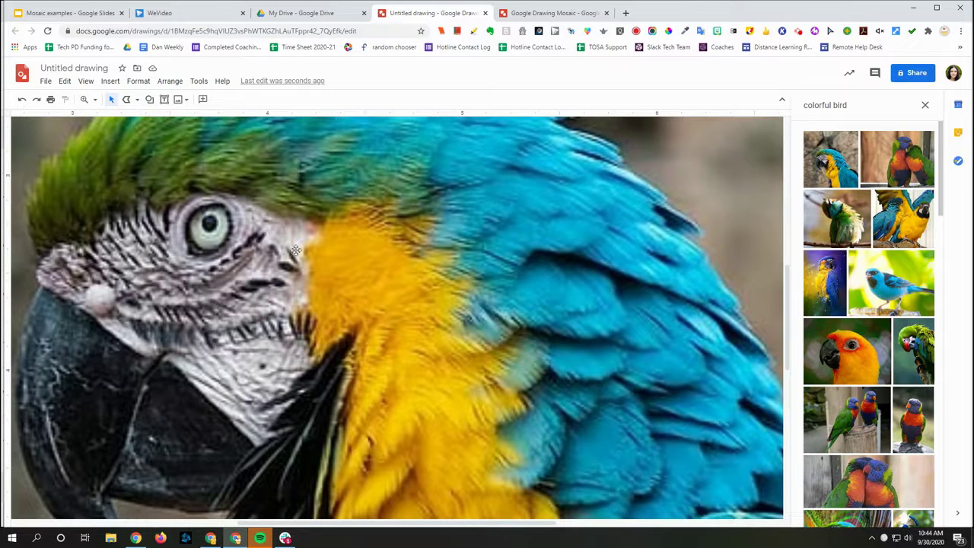
click(94, 100)
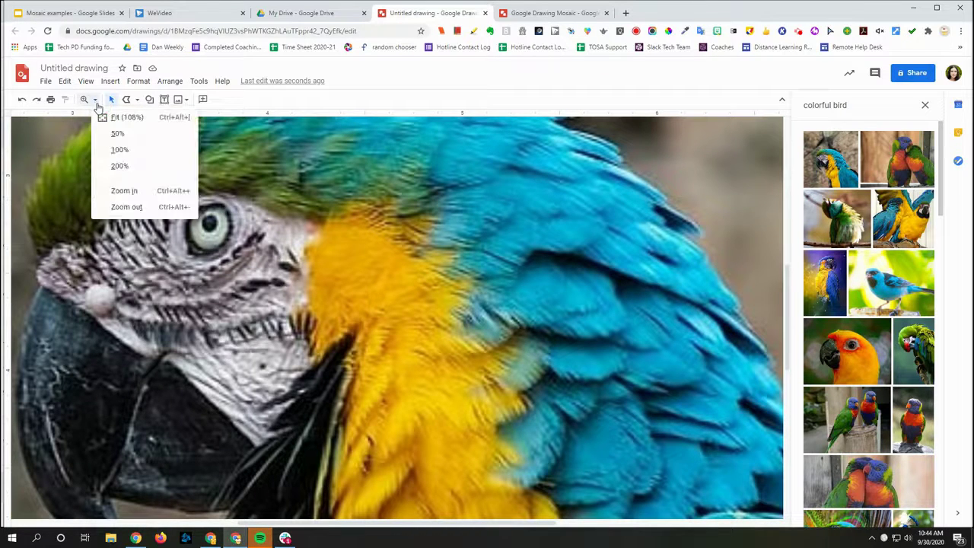
click(126, 207)
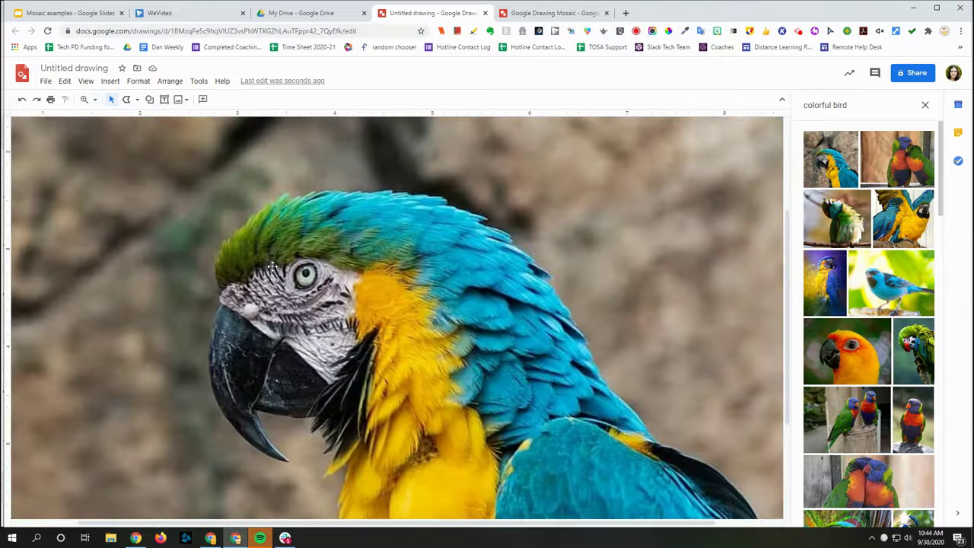
Step: Draw a closed four-sided Polyline tile on the green feathers just above the parrot's beak, and end the drawing mode
click(127, 102)
click(220, 289)
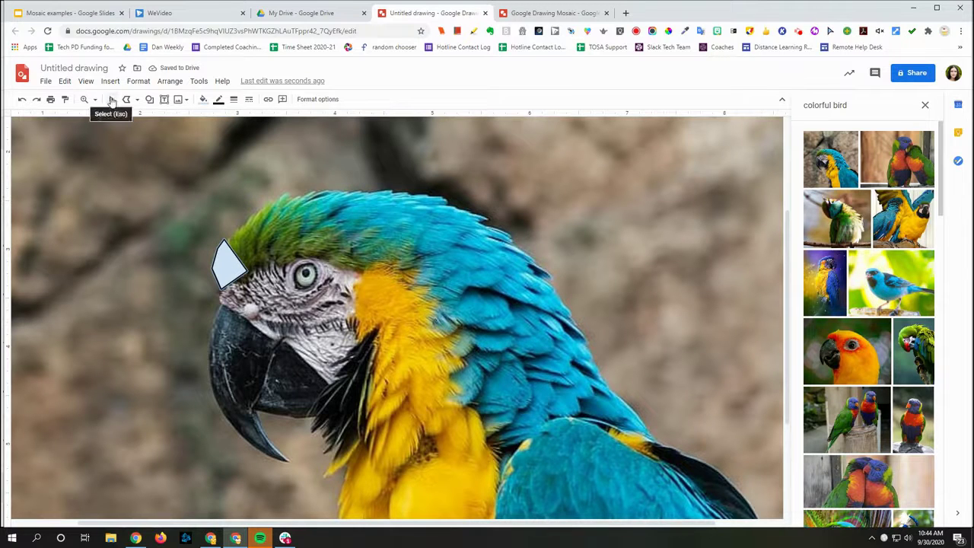
click(112, 99)
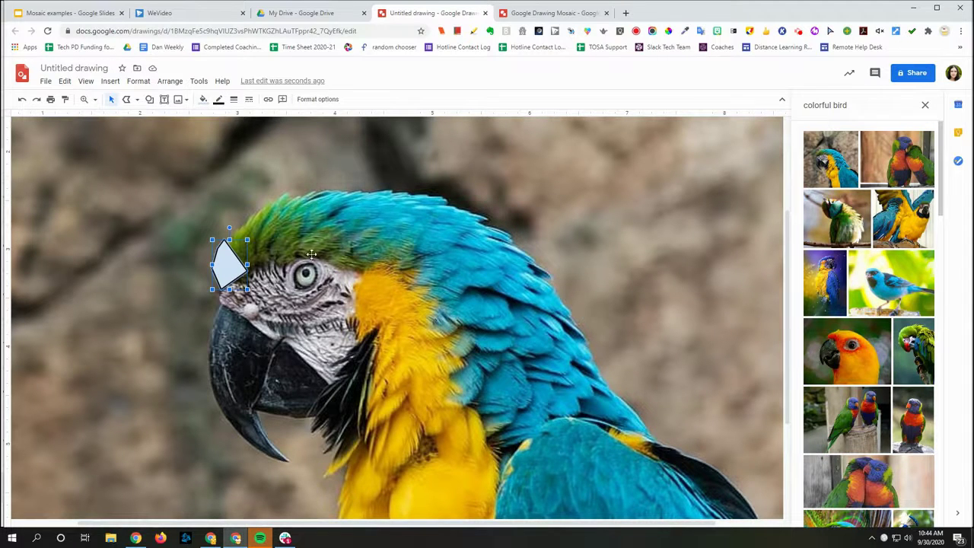
Step: Fill the tile above the beak with a preset dark green, comparing it with a lighter green
click(203, 100)
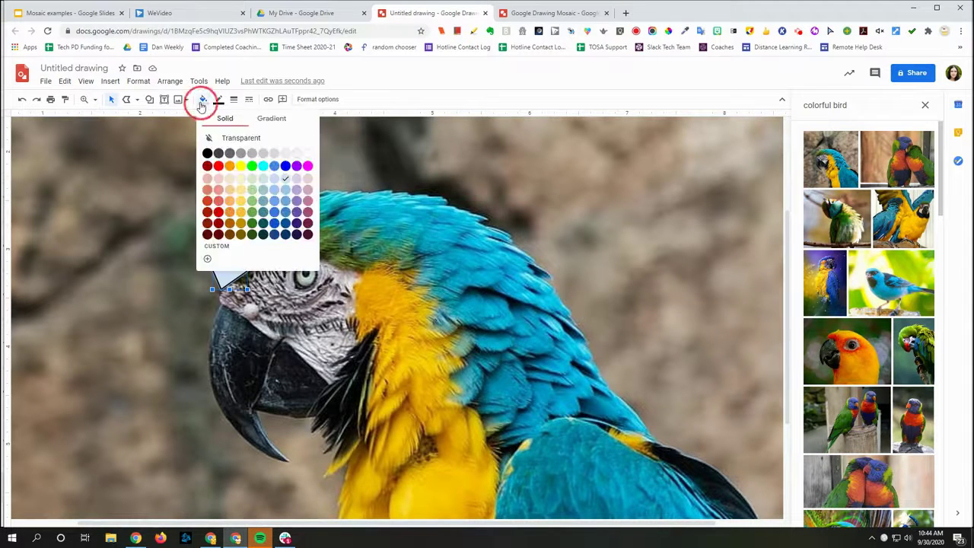
click(252, 222)
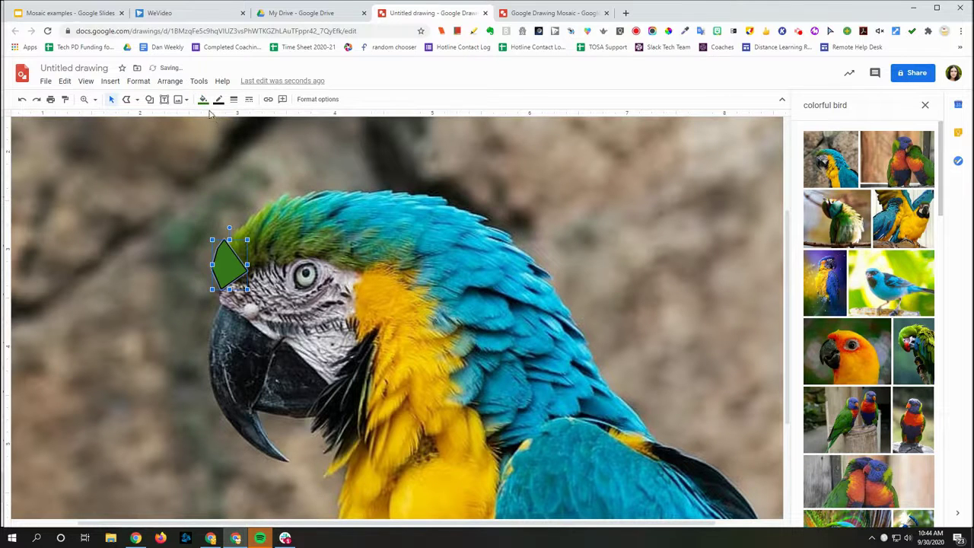
click(203, 100)
click(252, 214)
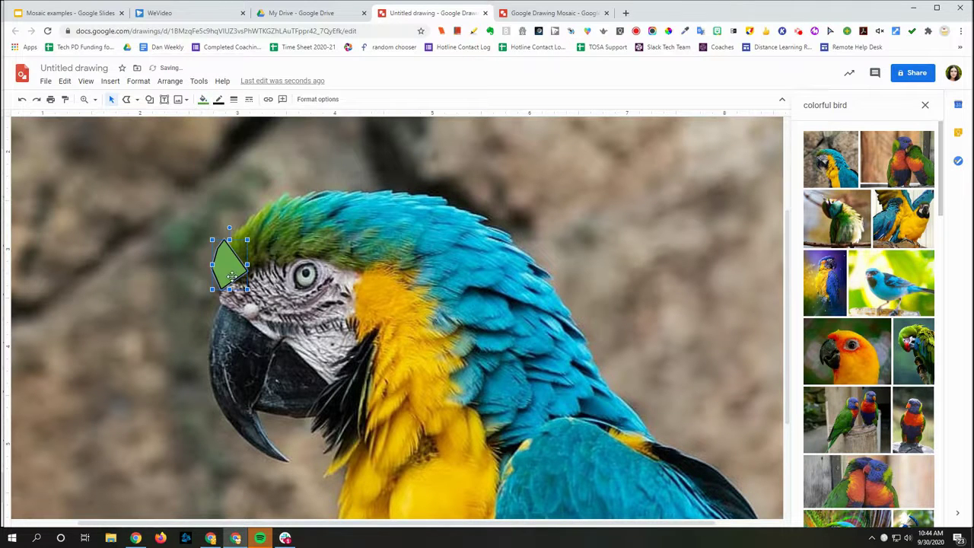
click(203, 99)
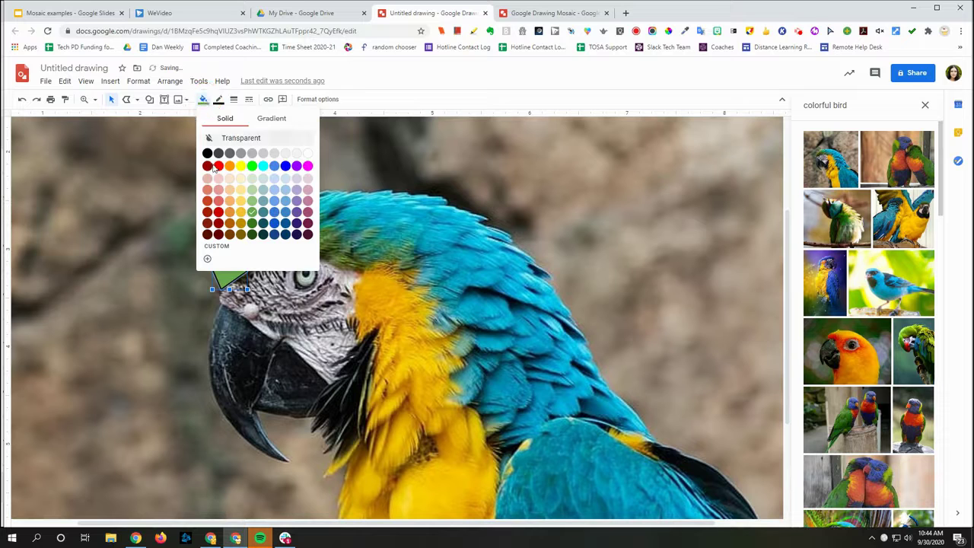
click(253, 223)
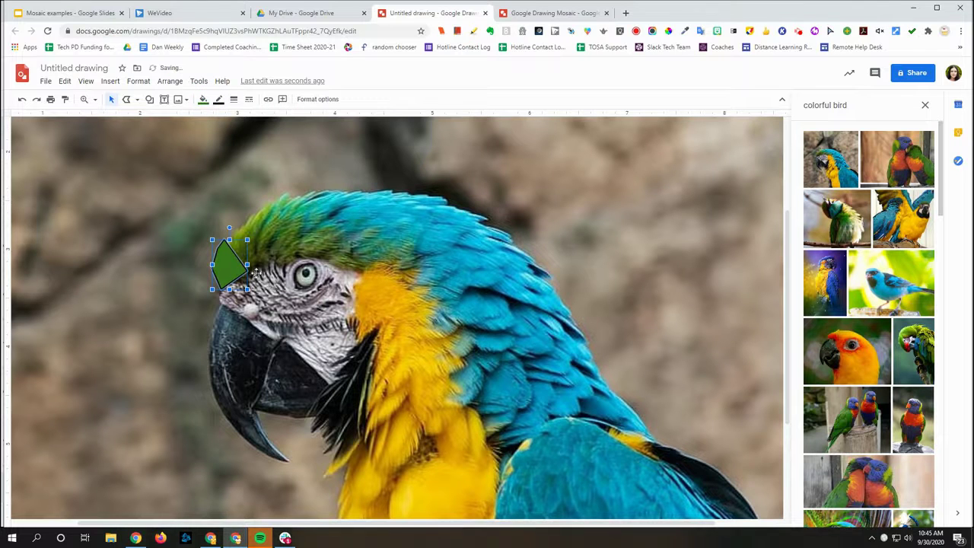
Step: Mix a darker, more muted custom green from the tile's current fill and apply it to the tile
click(203, 100)
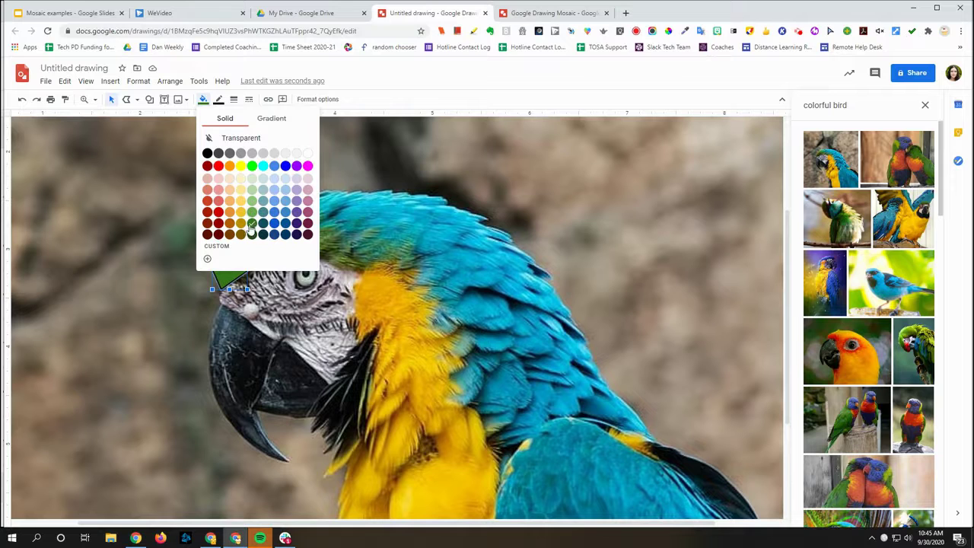
click(226, 249)
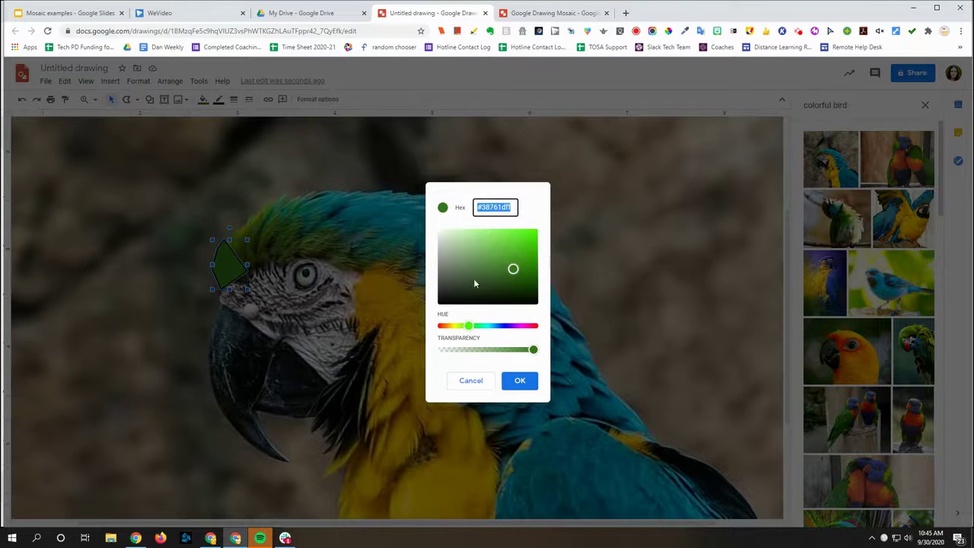
click(515, 281)
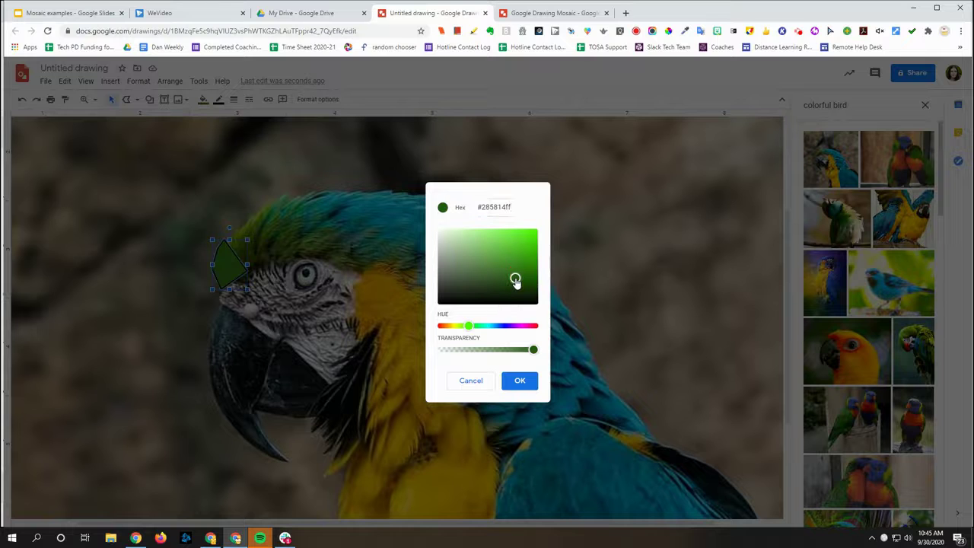
drag(515, 281, 502, 277)
click(524, 385)
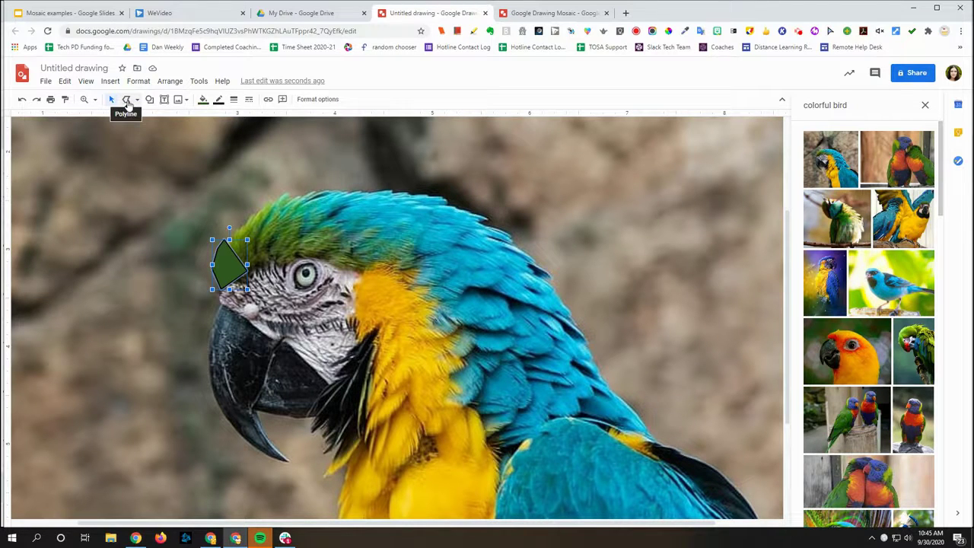
Step: Draw three slanted closed Polyline tiles beside the first one, following the green feathers up to above the eye
click(127, 101)
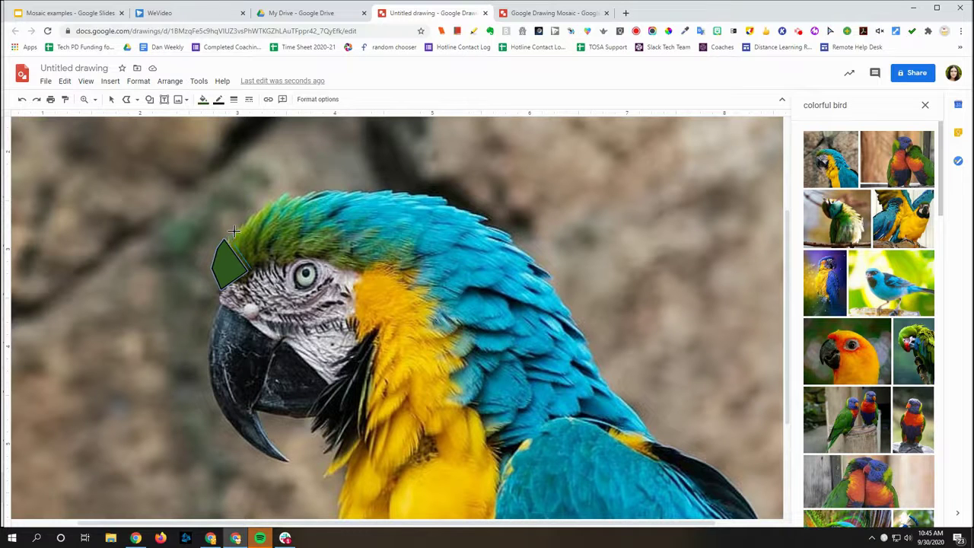
click(238, 228)
double_click(251, 267)
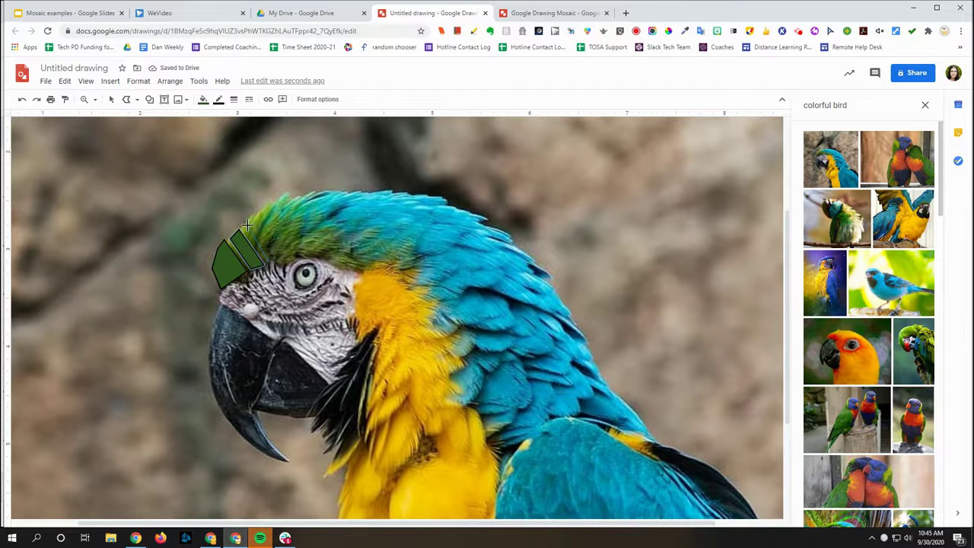
click(268, 262)
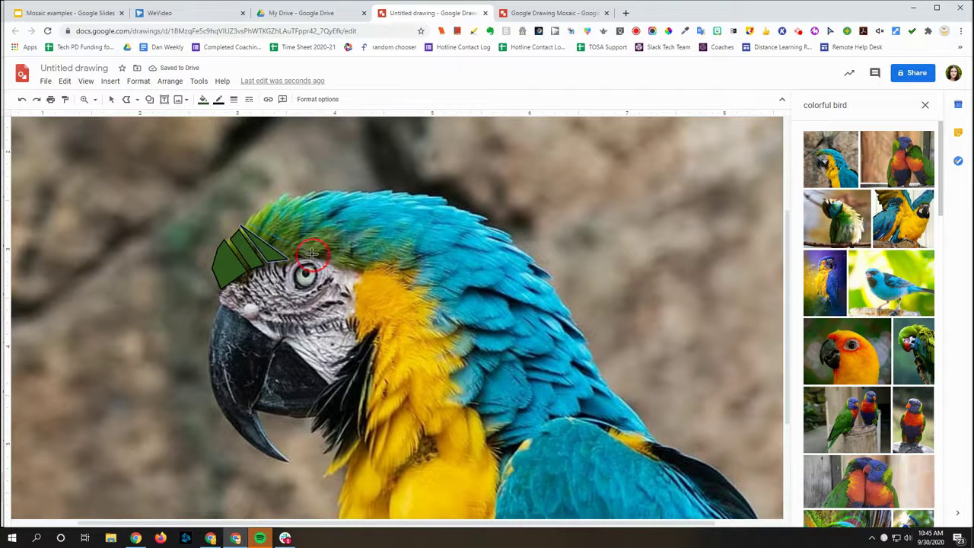
Step: Draw two triangular Polyline tiles on the green feathers of the forehead above the slanted tiles, and end the drawing mode
click(254, 214)
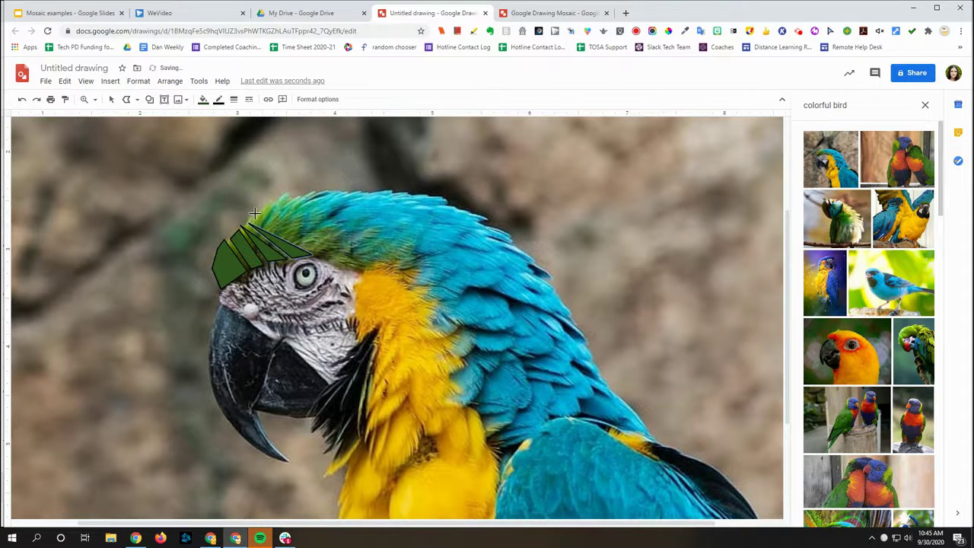
click(265, 206)
click(268, 230)
click(256, 223)
click(265, 206)
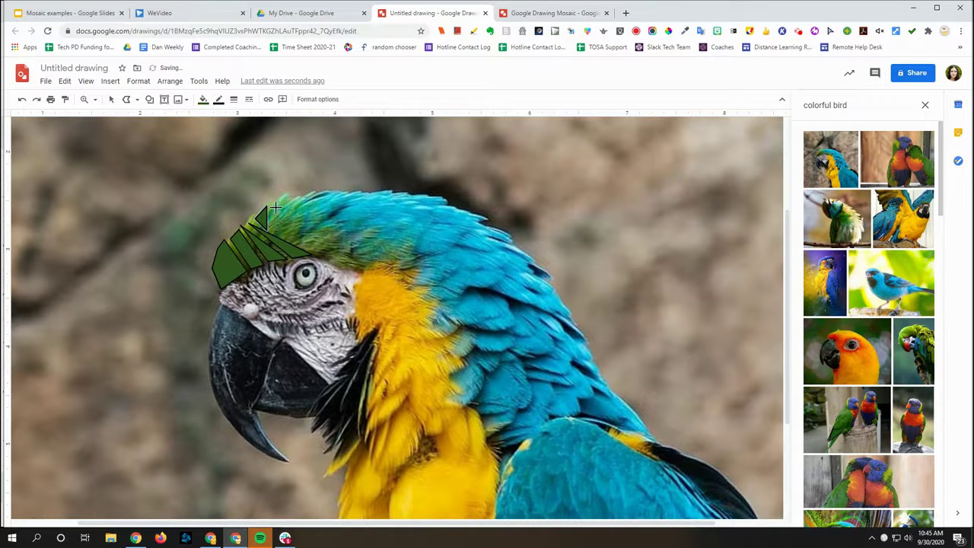
click(272, 229)
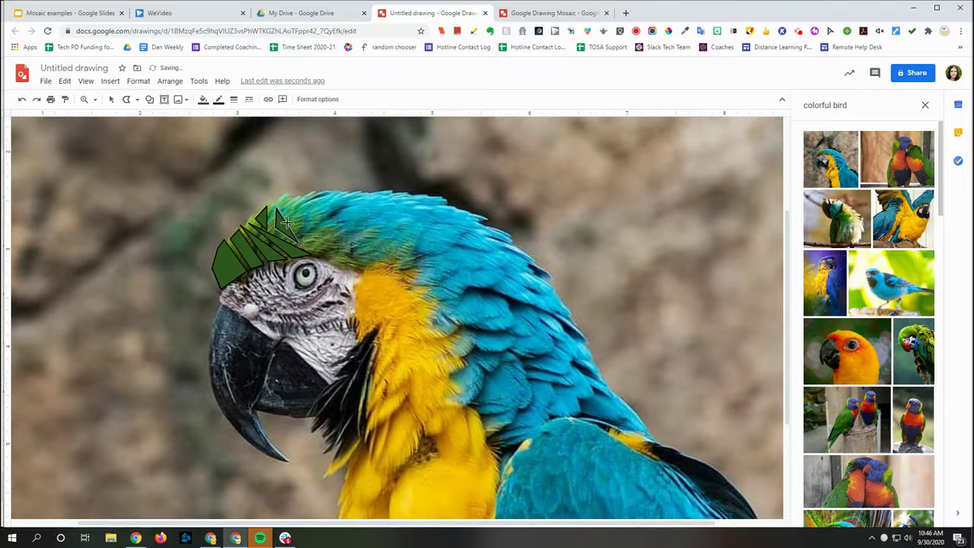
click(112, 100)
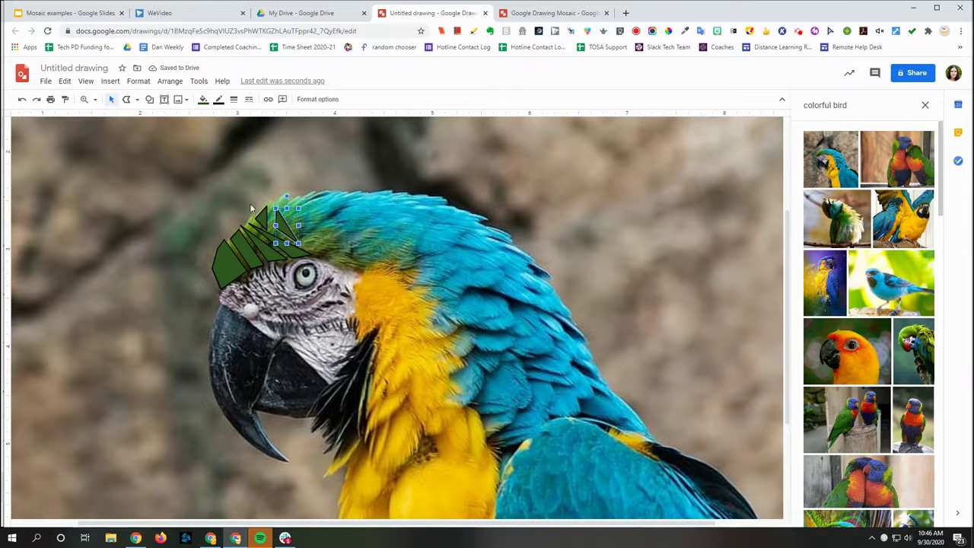
Step: Give the two triangular forehead tiles a white outline
click(220, 101)
click(324, 138)
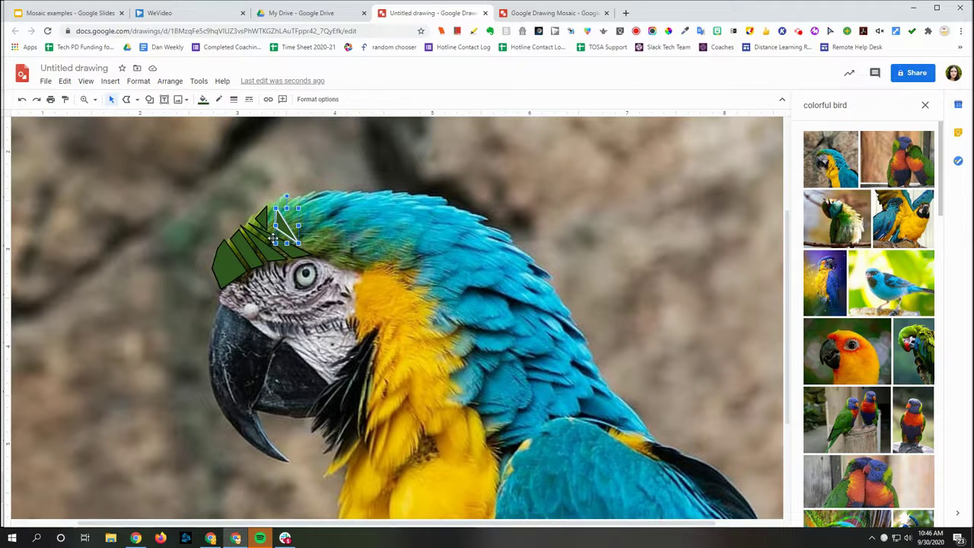
click(260, 219)
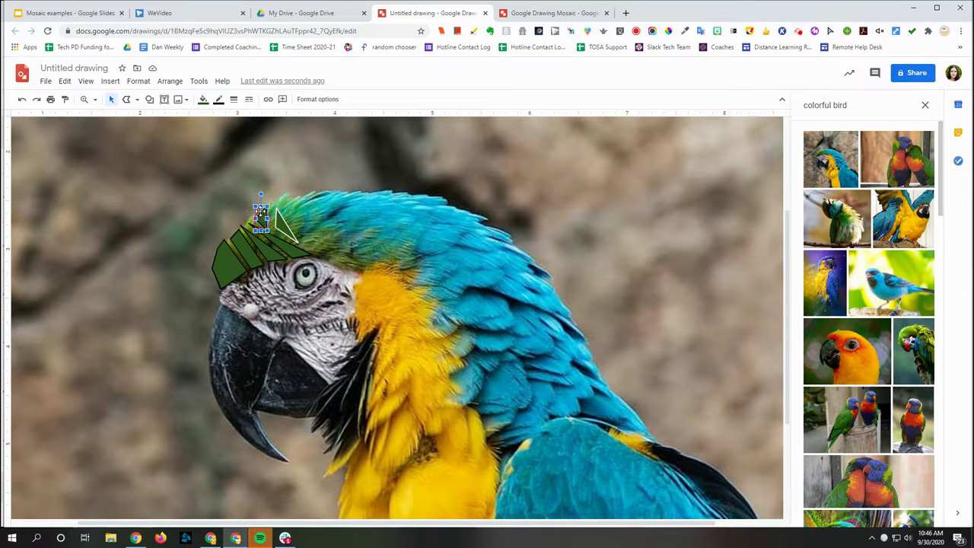
click(219, 99)
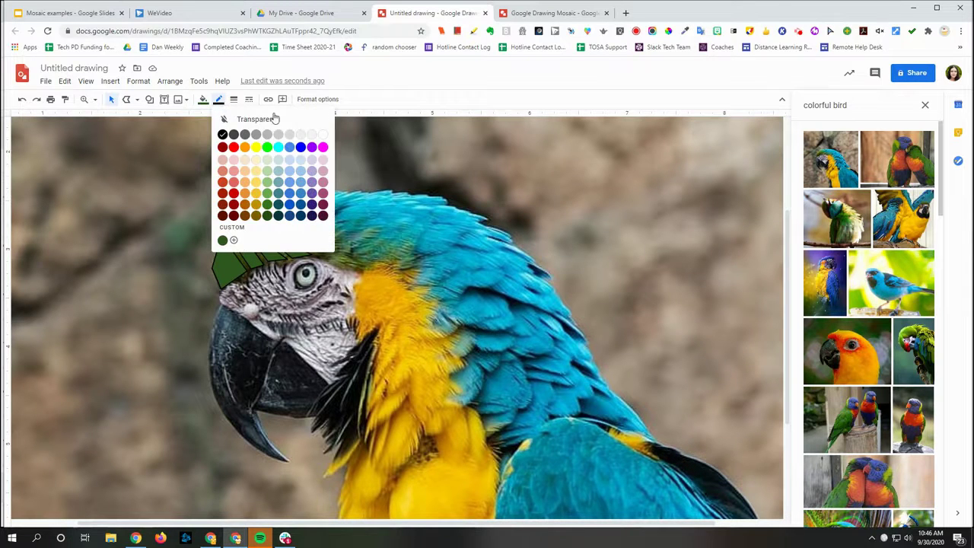
click(320, 135)
Step: Change the outlines of the two long slanted tiles nearest the eye to white
click(295, 251)
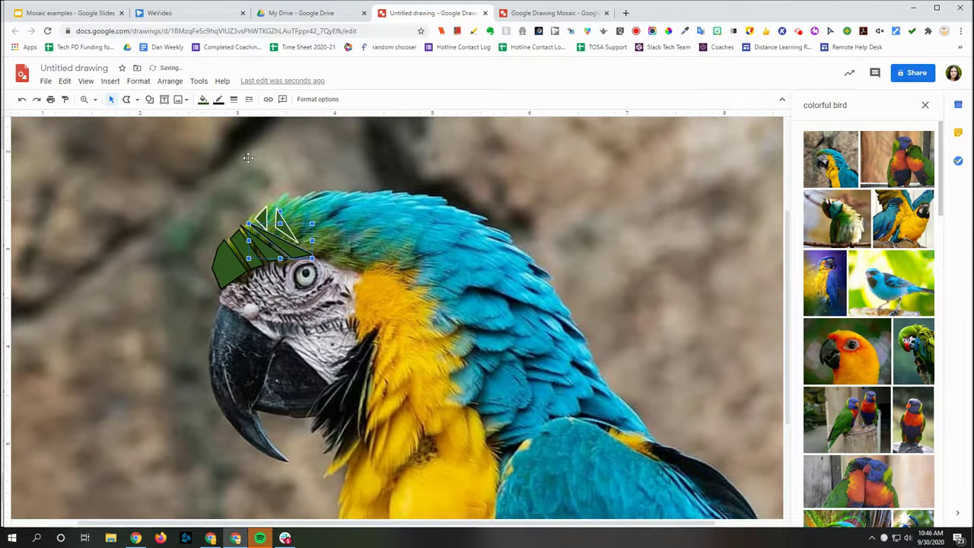
click(219, 101)
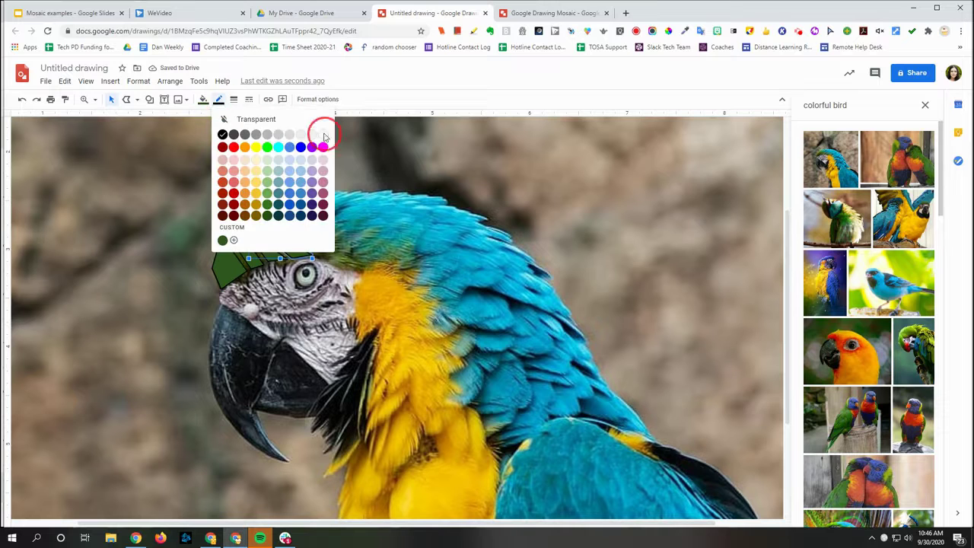
click(320, 134)
click(248, 228)
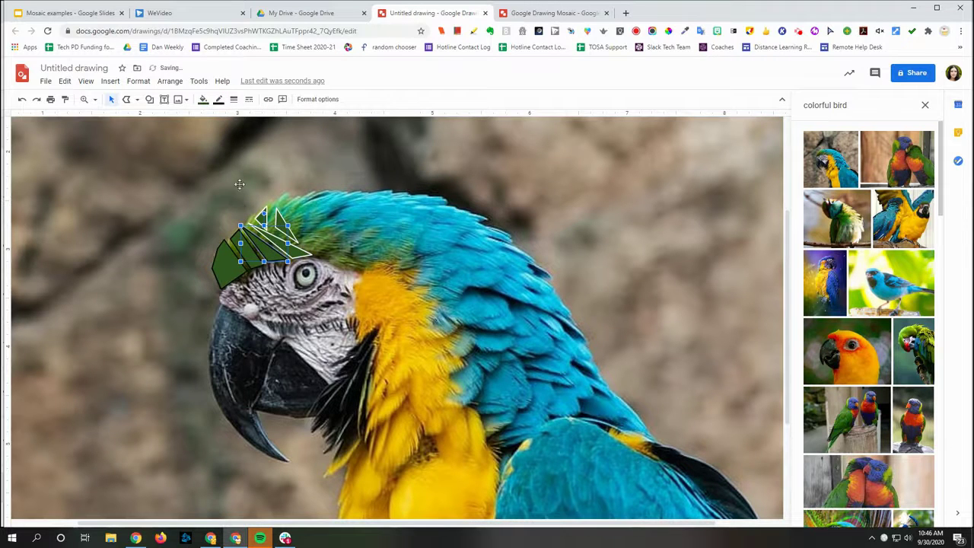
click(220, 102)
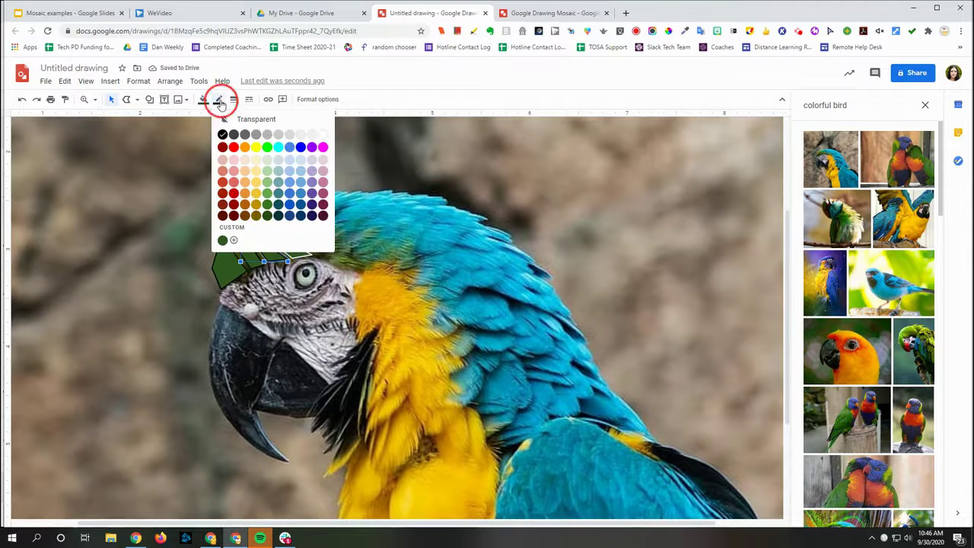
click(322, 135)
Step: Set a white outline on the narrow second tile and on the large first tile above the beak
click(218, 102)
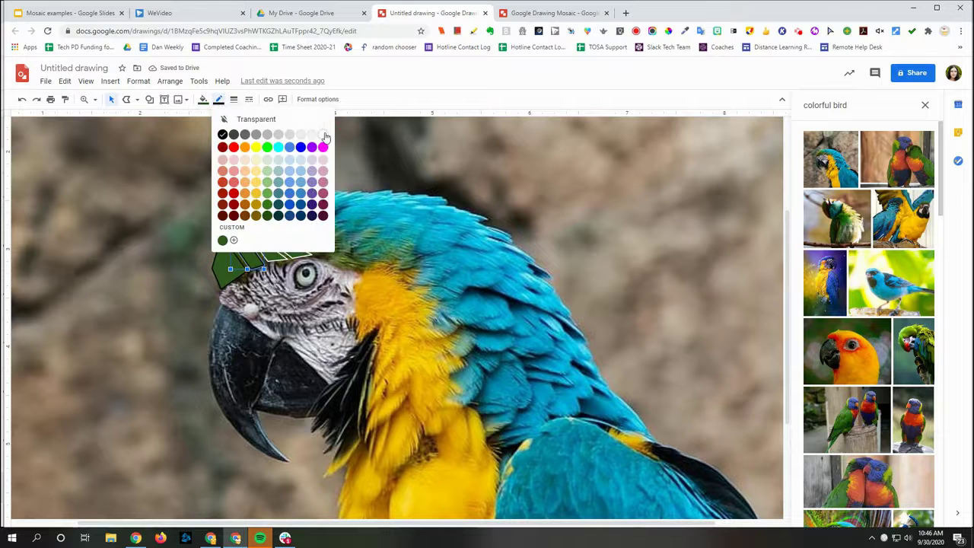
click(322, 134)
click(221, 253)
click(220, 101)
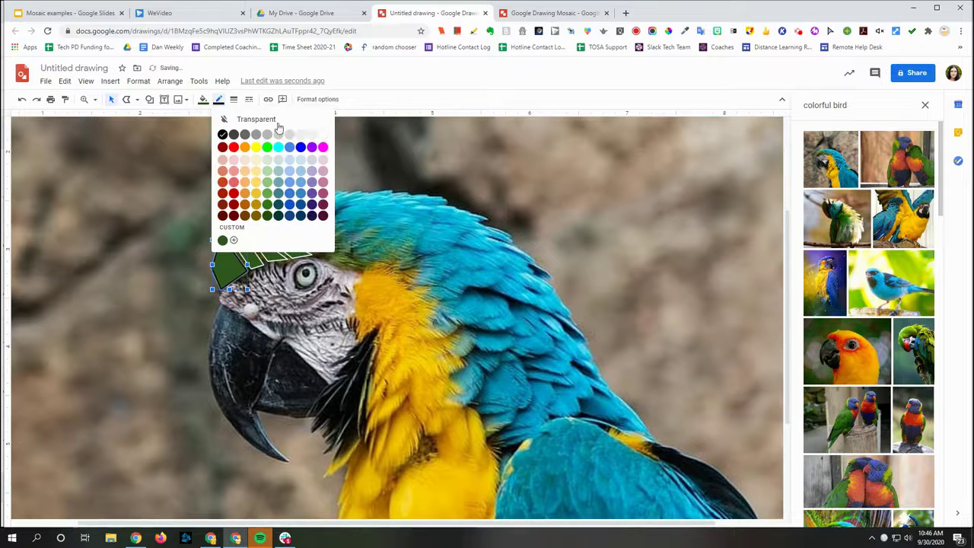
click(322, 135)
key(Escape)
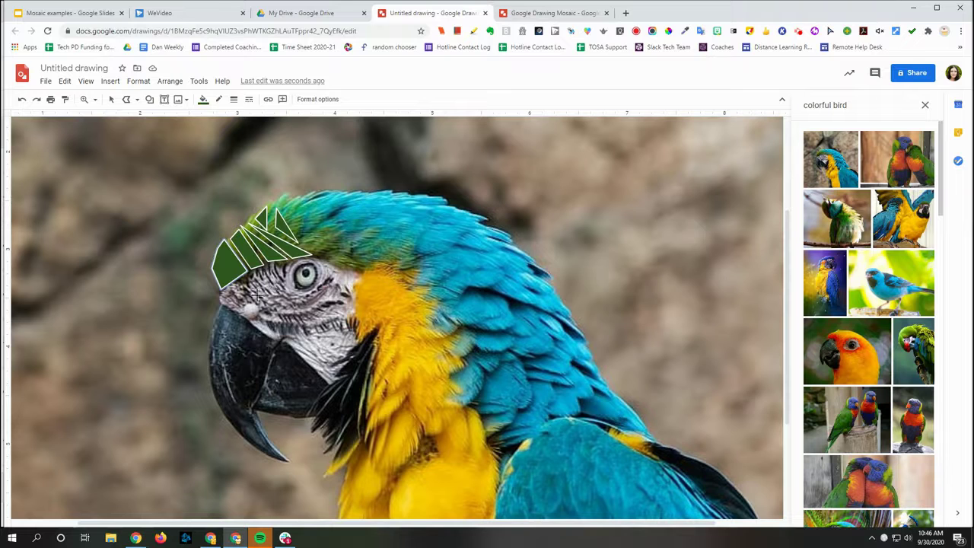
Step: Draw a closed four-sided Polyline tile at the top of the green crown, beside the second triangular tile
click(286, 214)
click(291, 197)
click(302, 201)
click(301, 226)
click(286, 214)
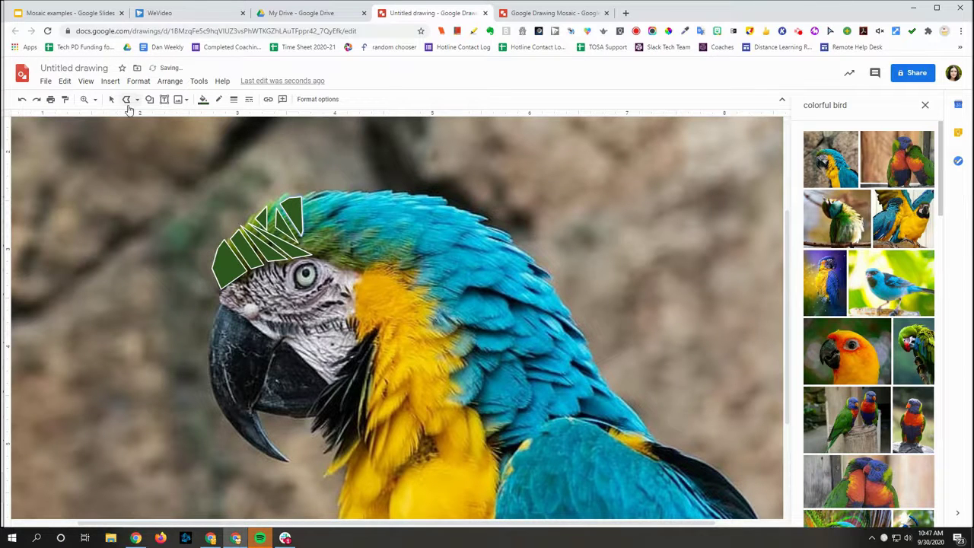
Step: Fill the newest tile at the top of the crown with a lighter preset green
click(111, 101)
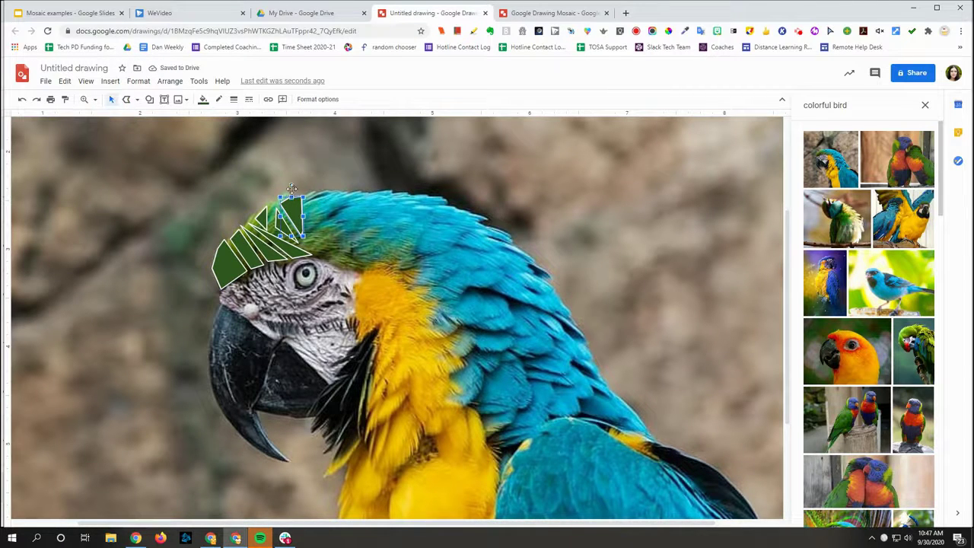
click(204, 101)
click(253, 214)
Step: Draw a light green triangular Polyline tile behind the crown tile and a many-sided one below it, above the eye
click(127, 100)
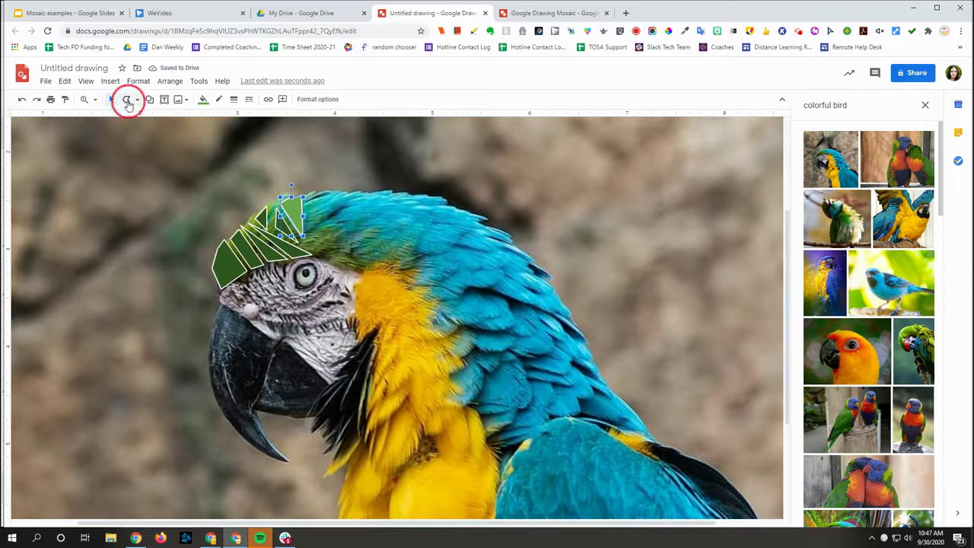
click(309, 232)
click(305, 235)
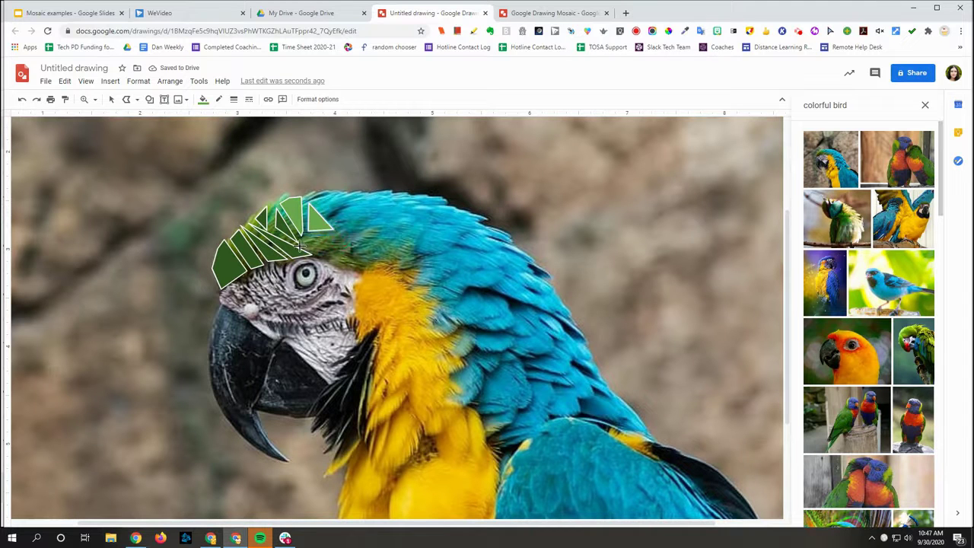
click(306, 237)
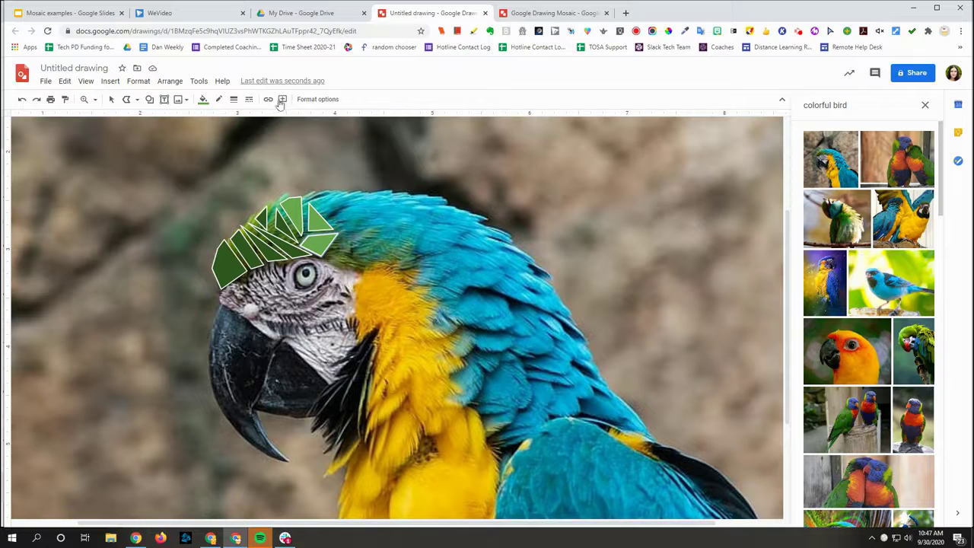
Step: Switch to the Mosaic examples presentation in Google Slides and view its title slide, Mosaics
click(69, 13)
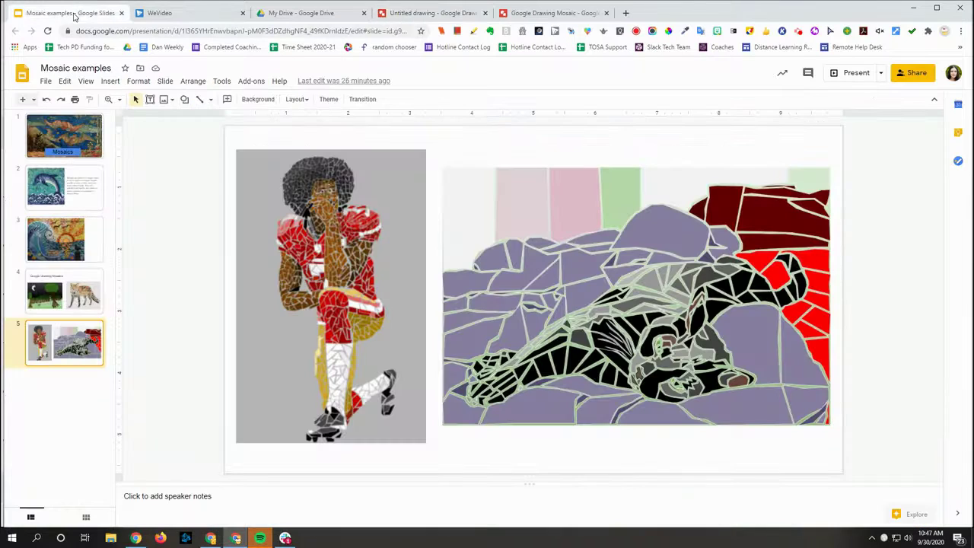
click(70, 142)
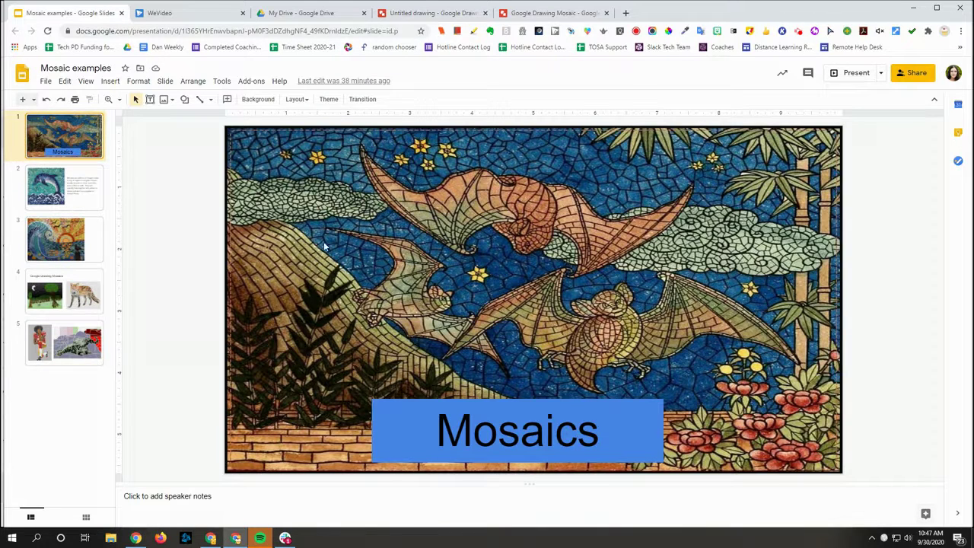
Step: View the dolphin and wave-and-sunset mosaic example slides and the cat photo in the Google Drawing Mosaic drawing
click(43, 189)
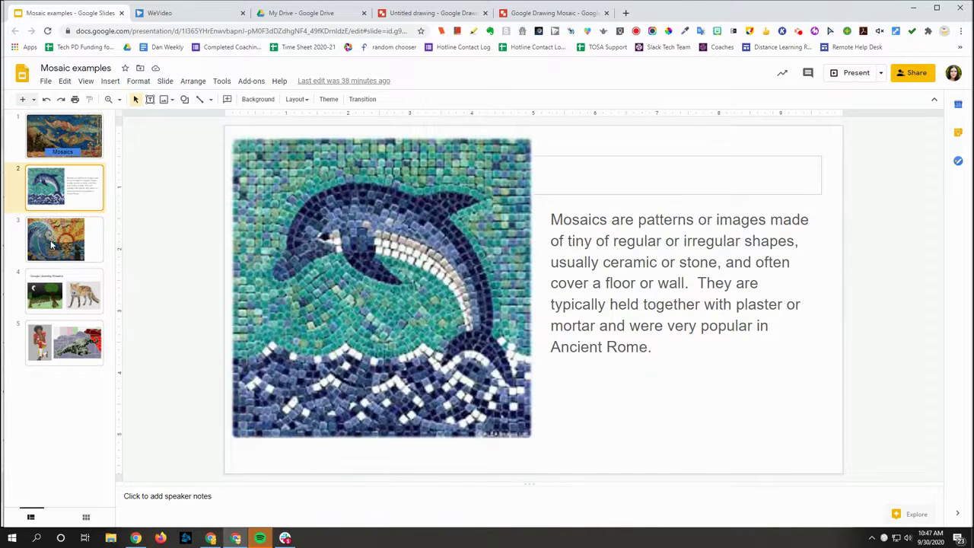
click(54, 244)
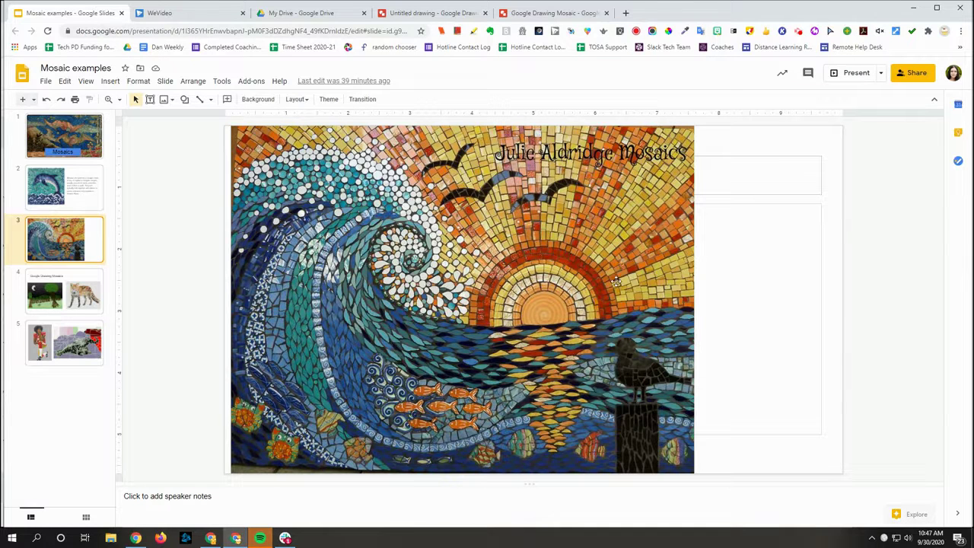
click(535, 14)
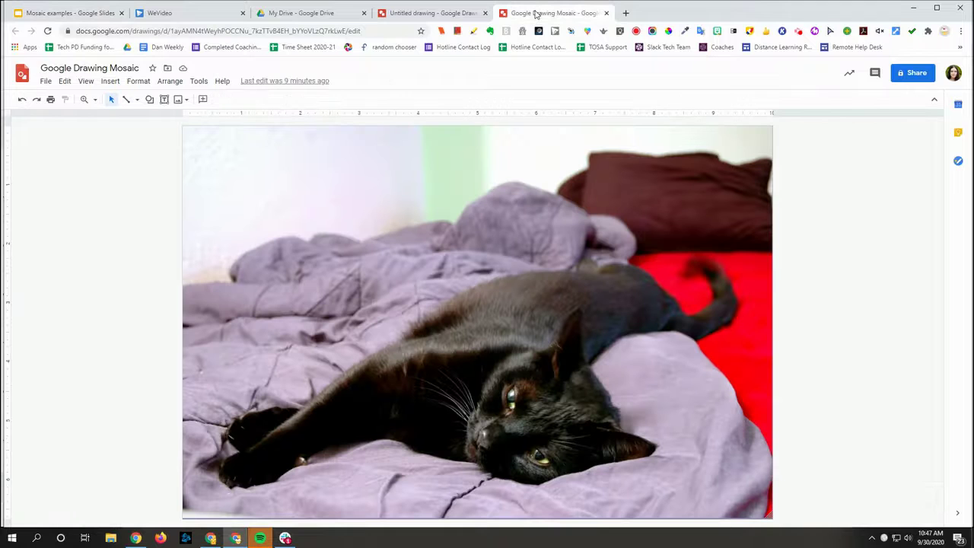
Step: Return to the parrot drawing and draw a closed triangular green Polyline tile behind the eye, at the lower end of the crown
click(419, 14)
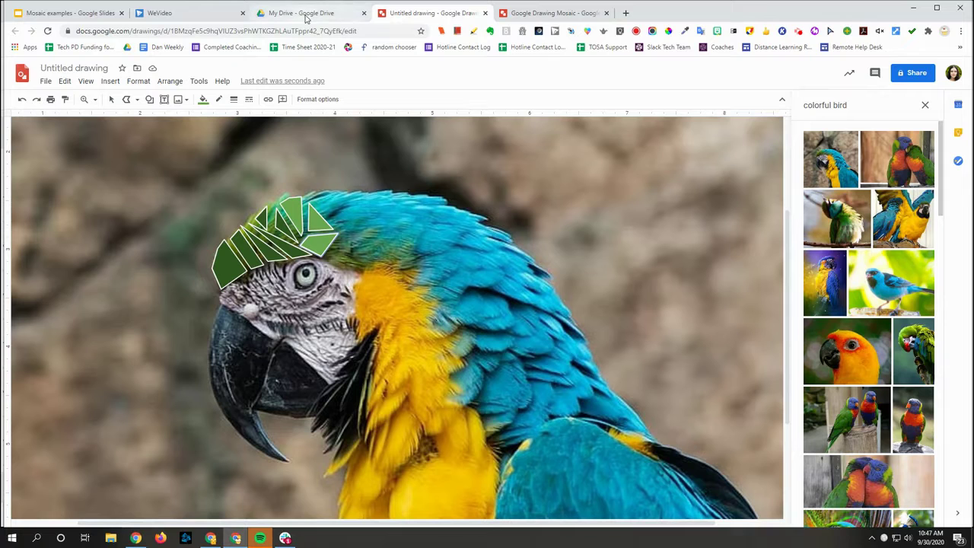
click(338, 241)
click(357, 269)
click(330, 264)
click(338, 240)
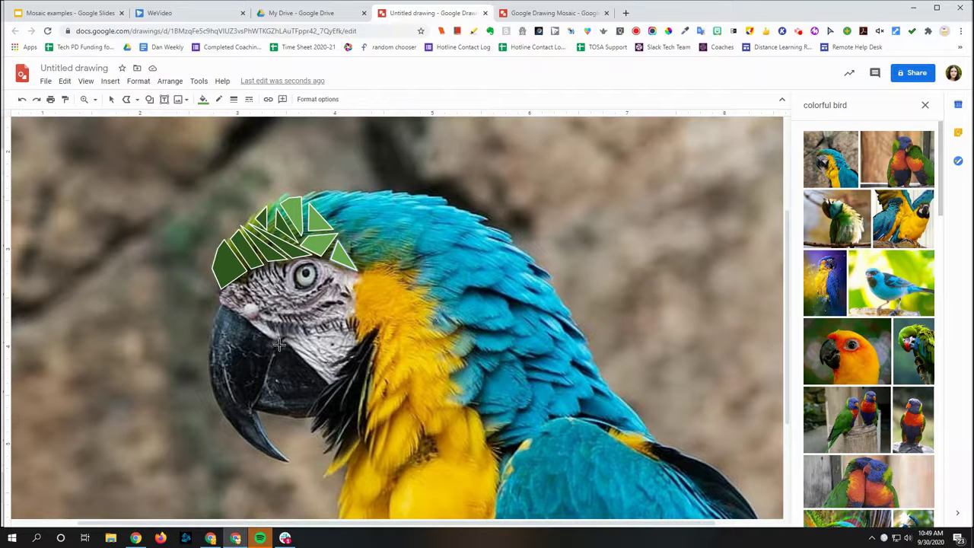
click(111, 99)
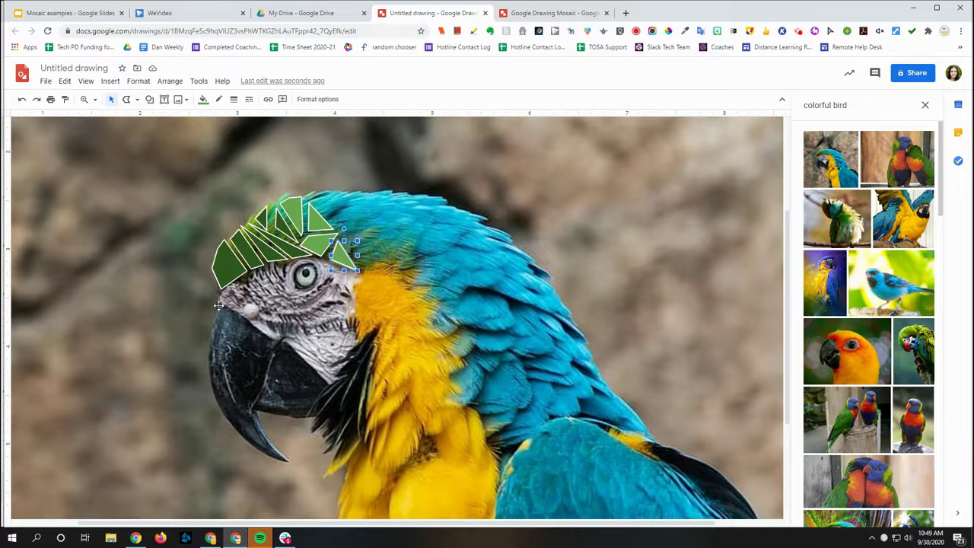
Step: Trace the parrot's hooked upper beak with one closed Polyline tile and fill it black
click(126, 99)
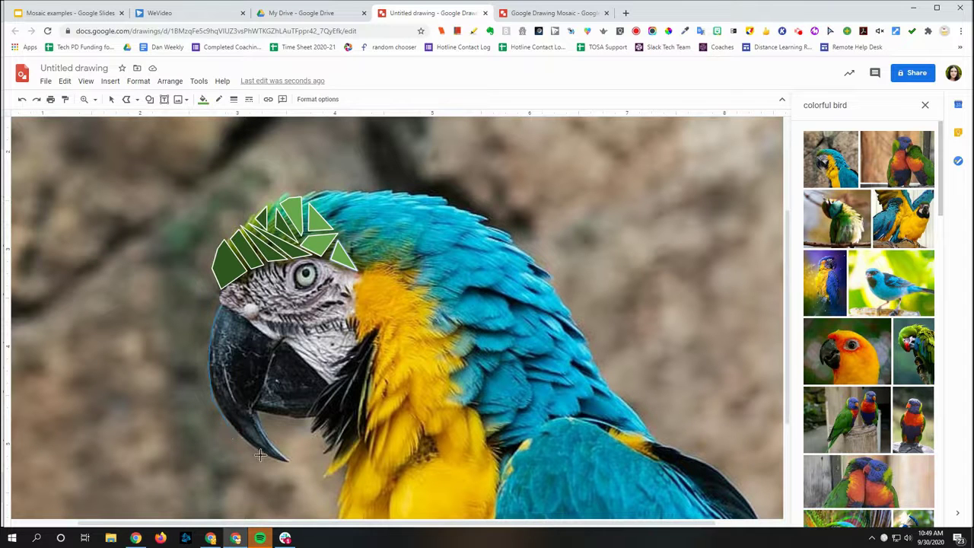
click(288, 461)
click(253, 411)
click(265, 378)
click(236, 311)
click(221, 306)
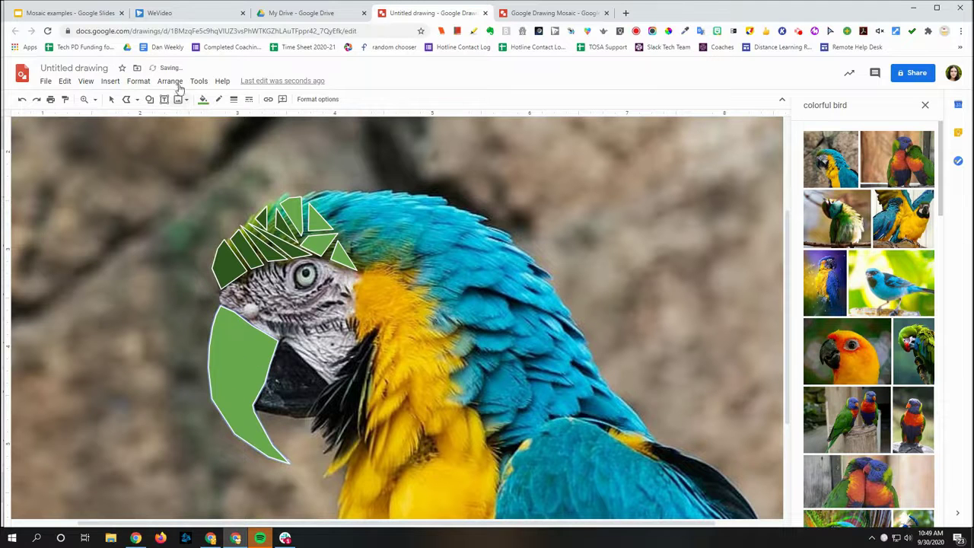
click(203, 99)
click(207, 154)
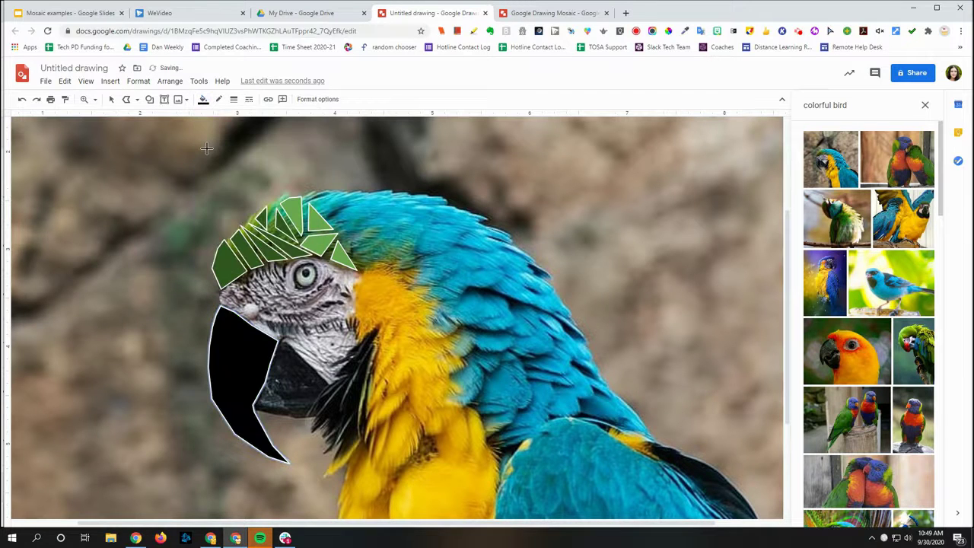
Step: Trace the lower beak with a closed black Polyline tile, leaving a narrow gap beside the upper beak tile
click(282, 344)
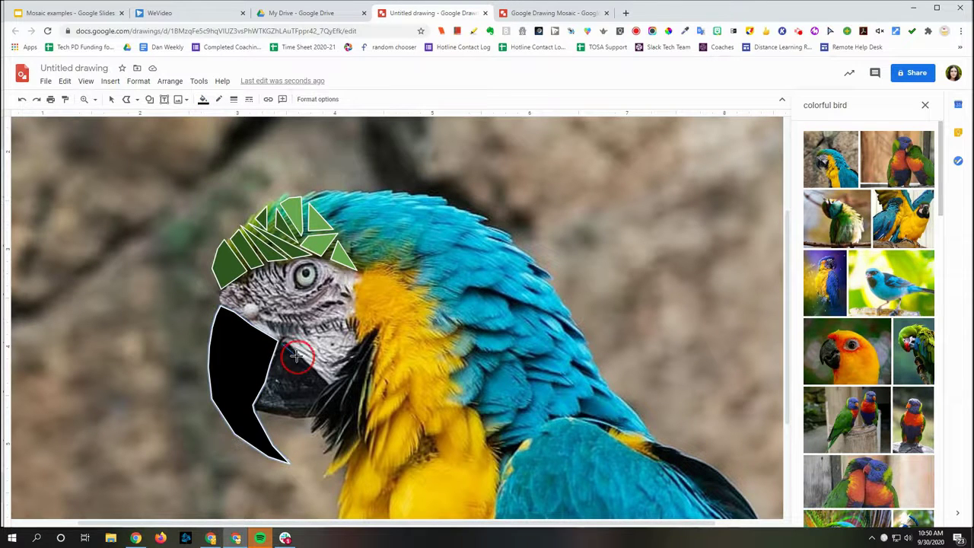
click(328, 384)
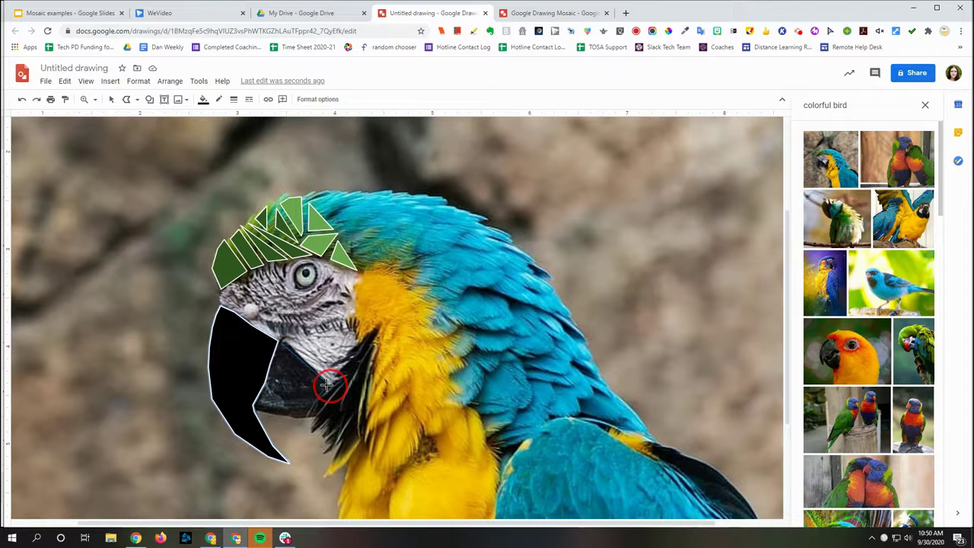
click(304, 412)
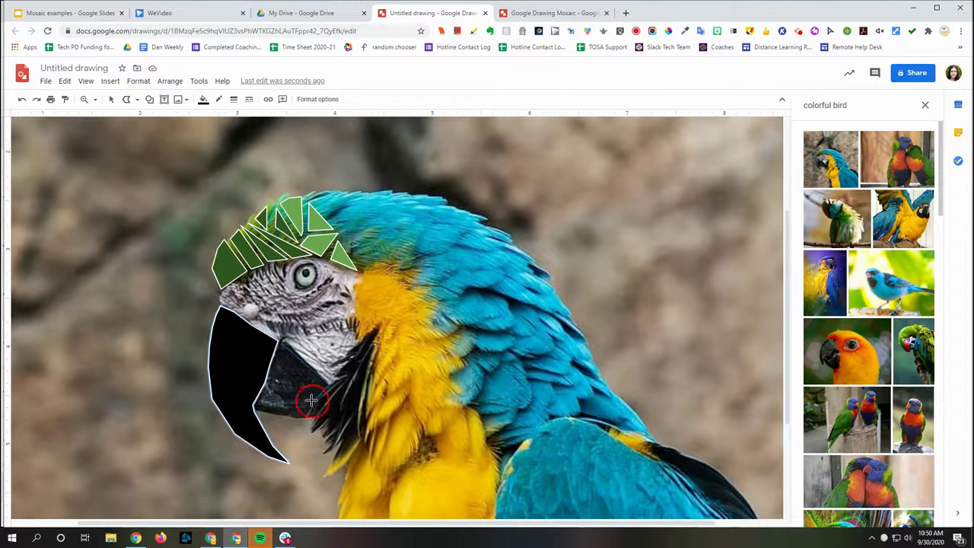
click(305, 413)
click(257, 411)
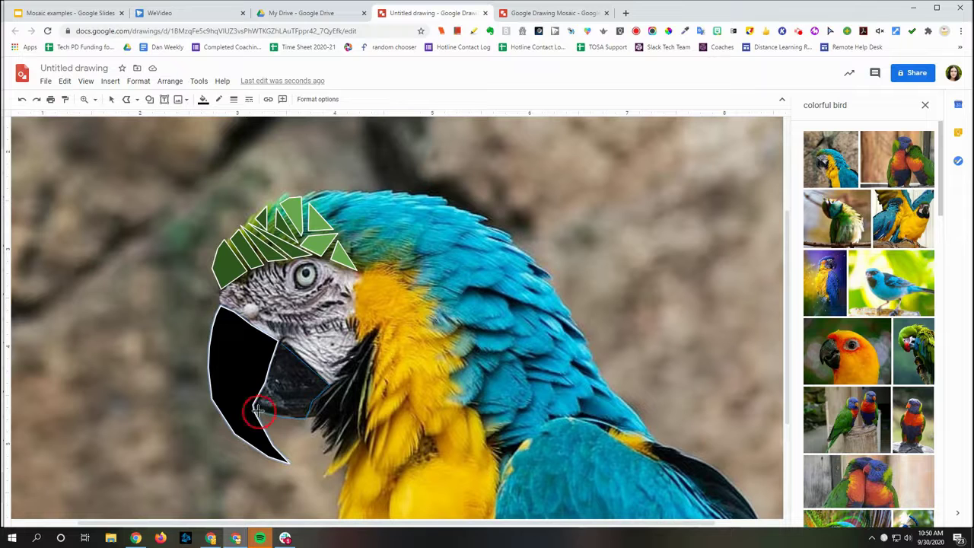
click(258, 404)
click(265, 388)
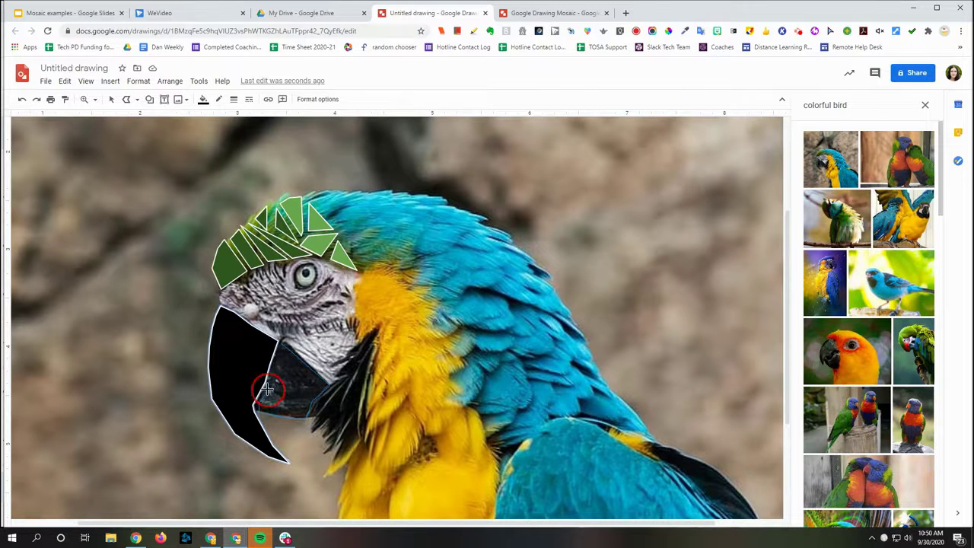
click(274, 368)
click(280, 343)
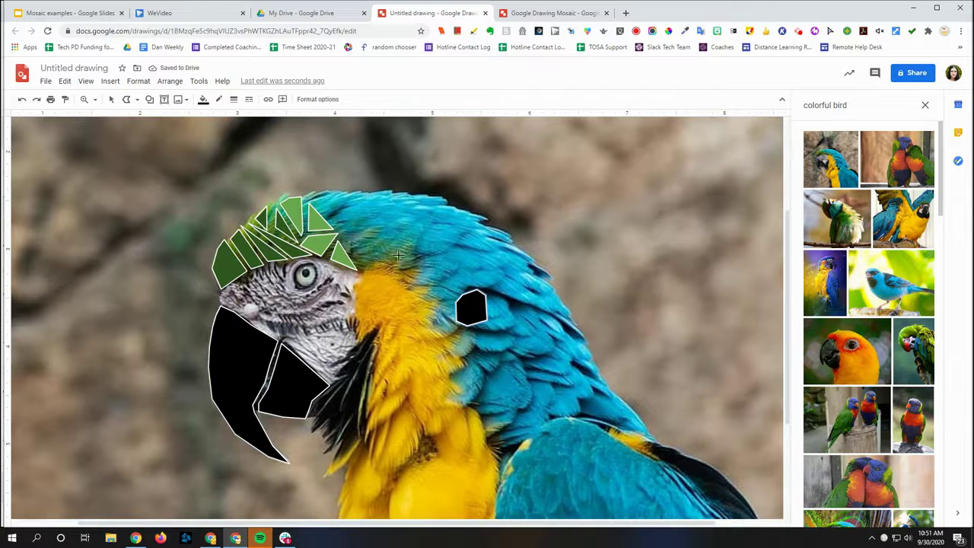
Step: View the cat photo drawing, and switch to the other browser profile to show the Vincent mosaic drawing
click(545, 14)
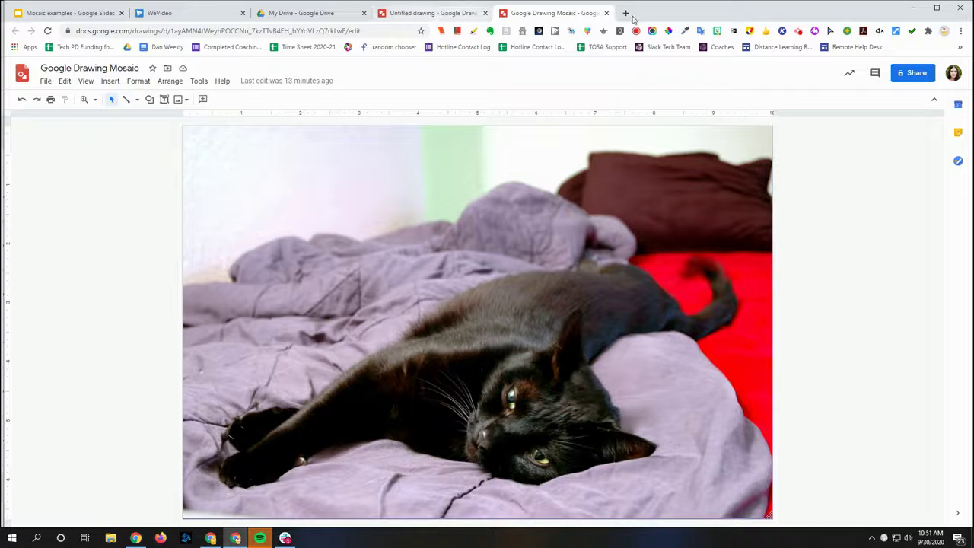
click(944, 31)
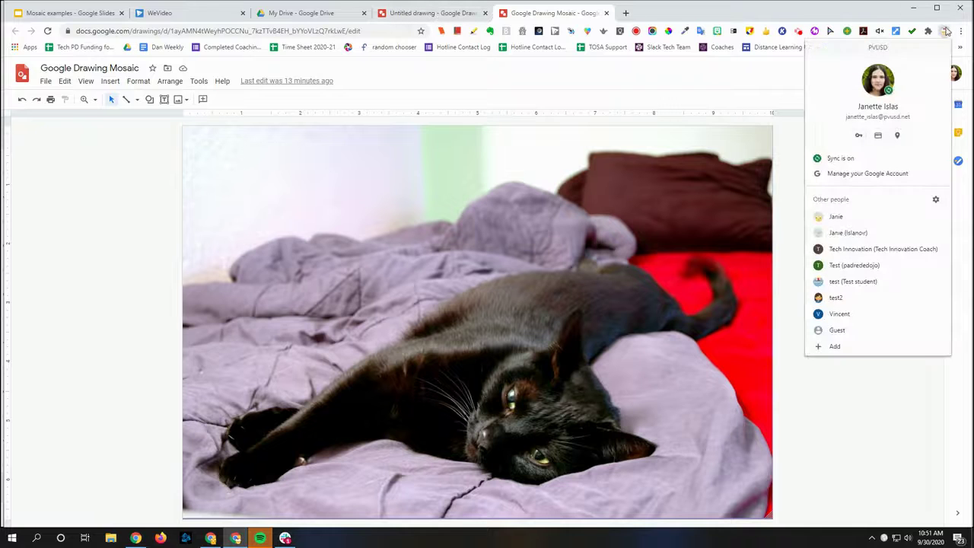
click(855, 223)
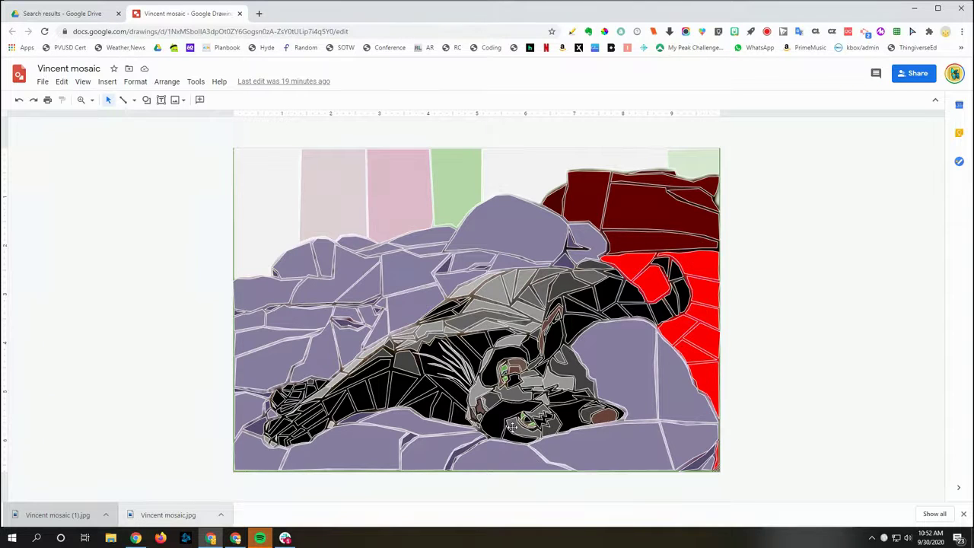
click(945, 34)
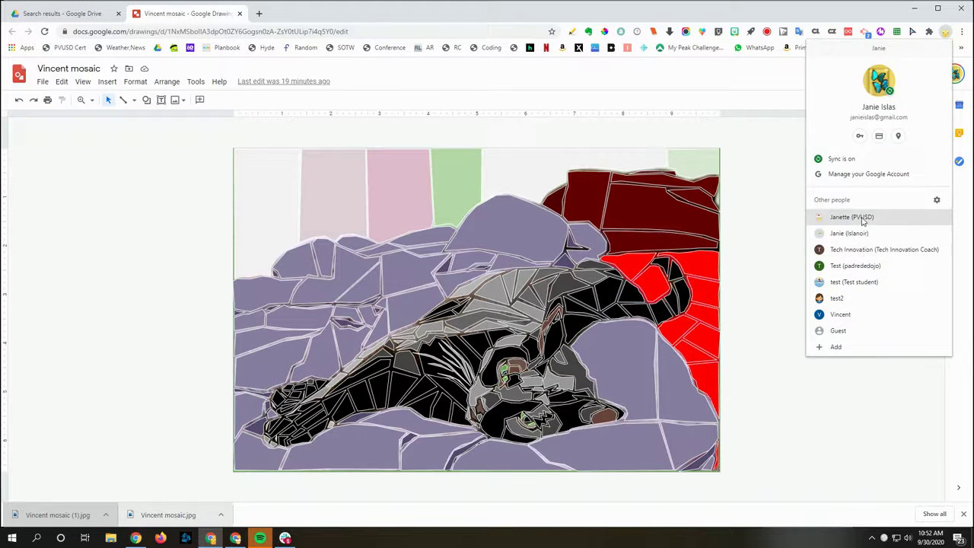
key(Escape)
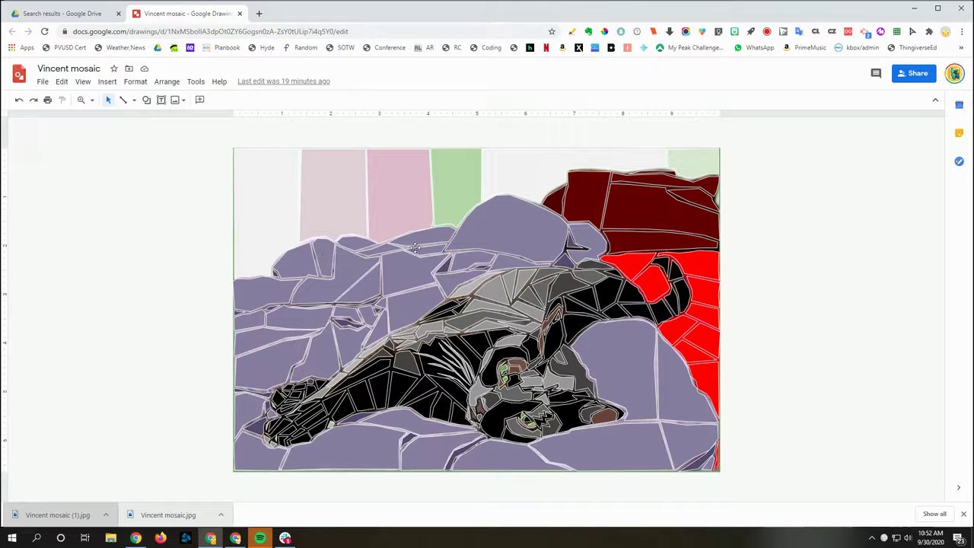
Step: Select the original cat photo through a gap between the mosaic tiles and delete it from the drawing
click(434, 270)
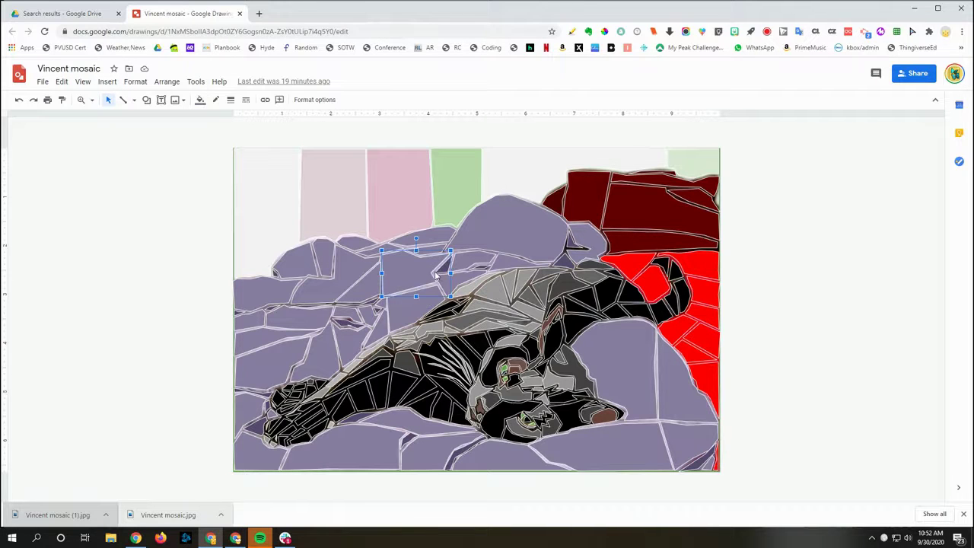
click(471, 268)
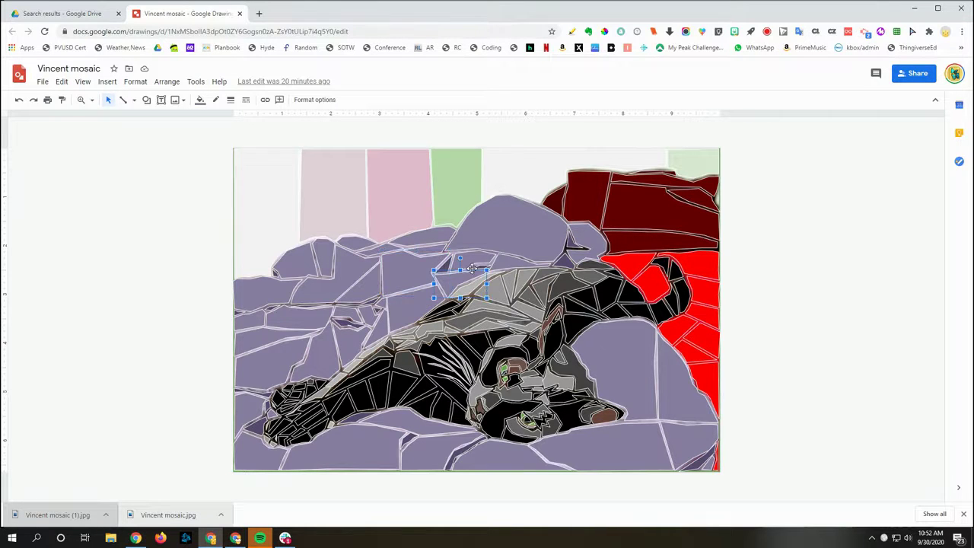
click(394, 331)
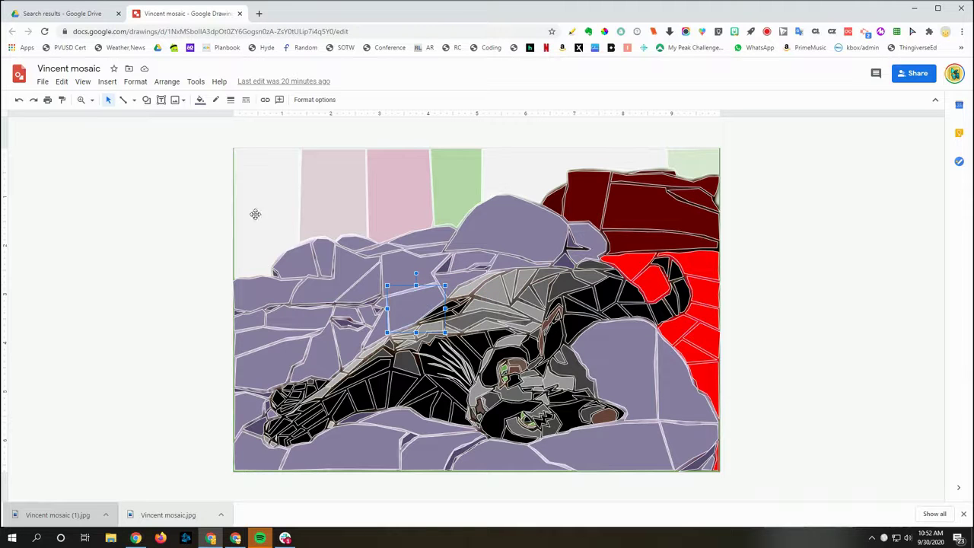
click(92, 100)
click(118, 166)
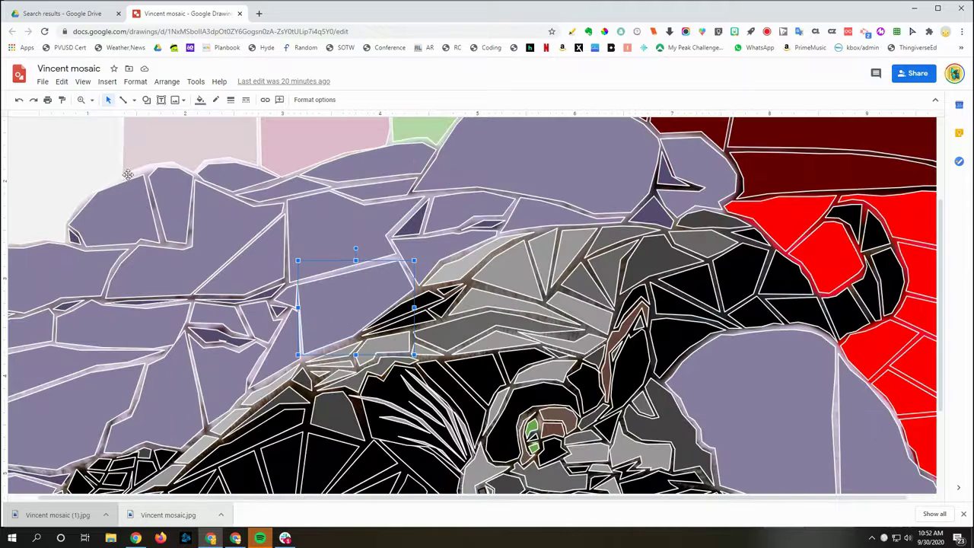
click(447, 316)
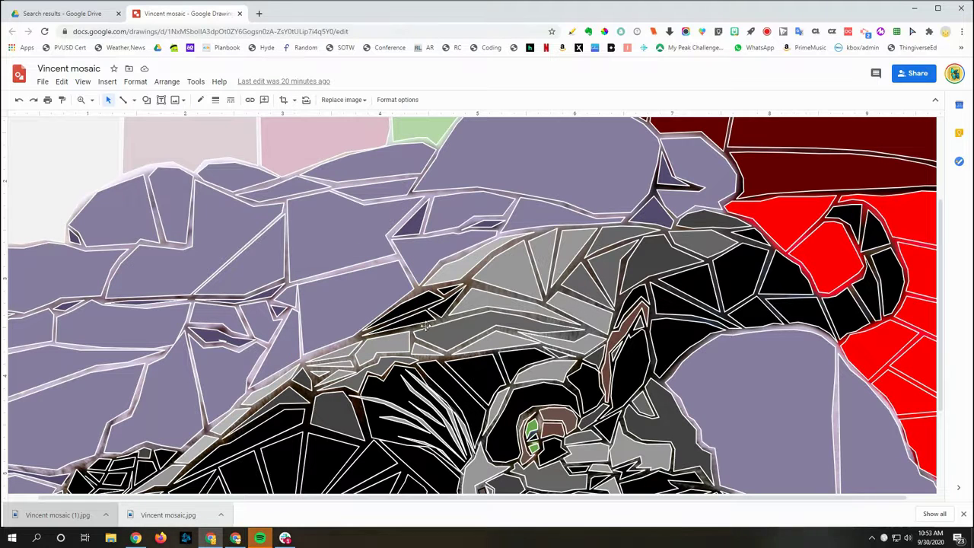
scroll(430, 233, up, 3)
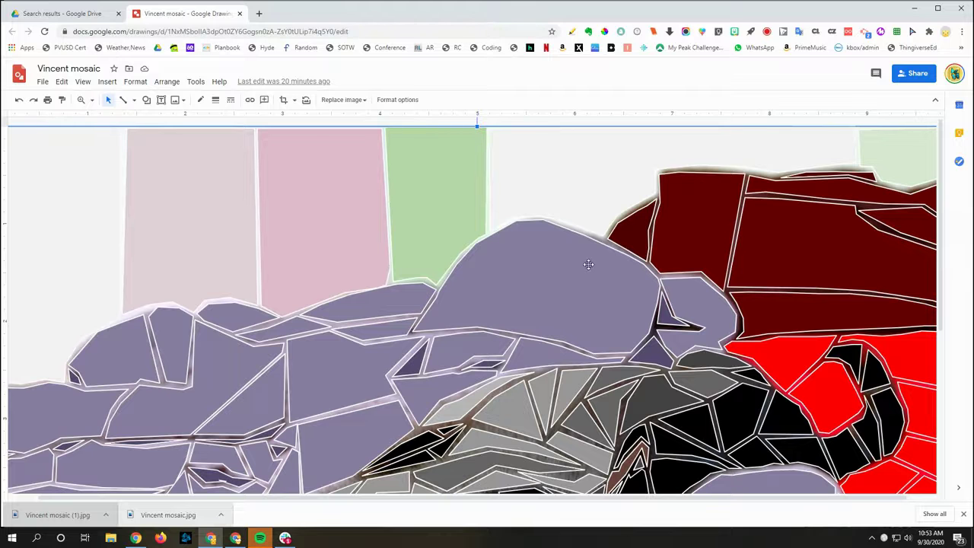
scroll(588, 266, down, 5)
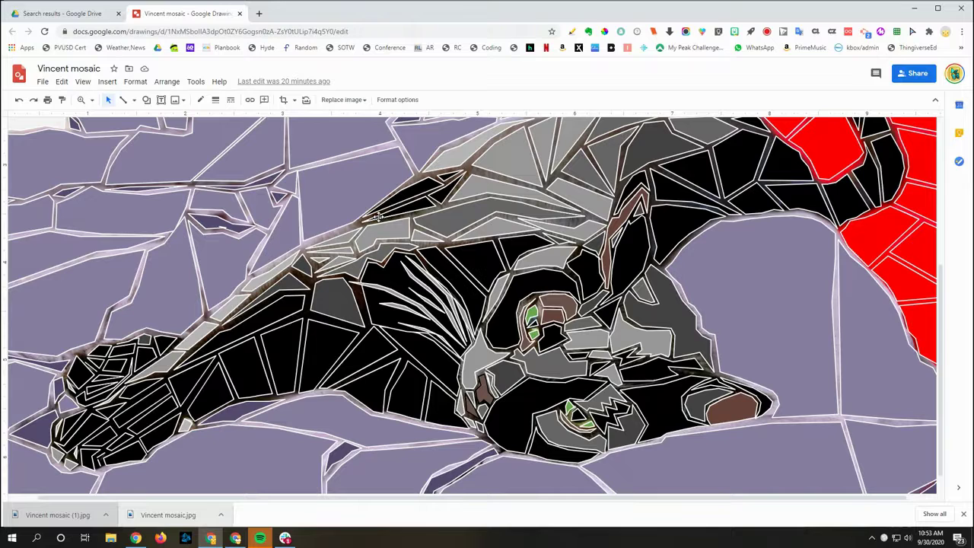
key(Delete)
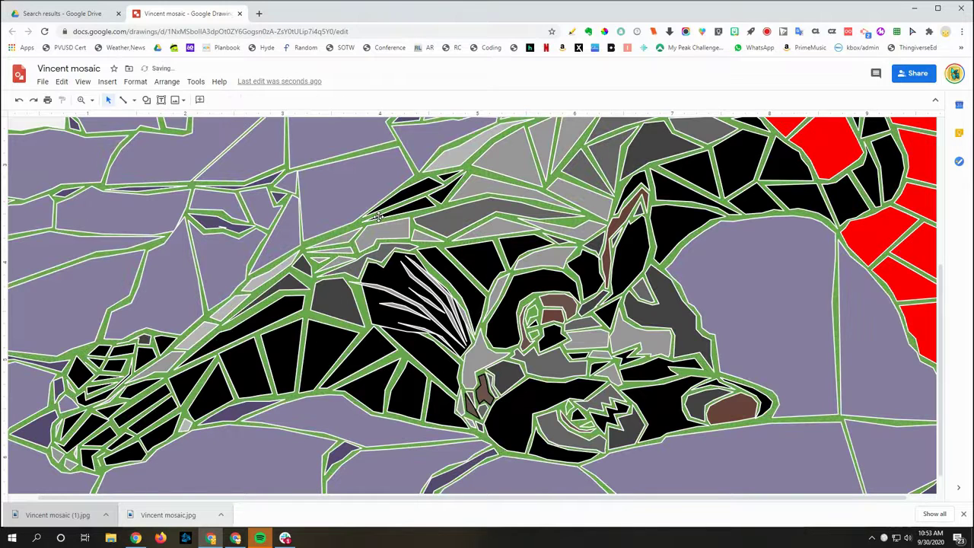
Step: Set the cat mosaic's background to the light purple gradient so it fills the gaps between the tiles
scroll(468, 219, up, 3)
scroll(469, 219, up, 2)
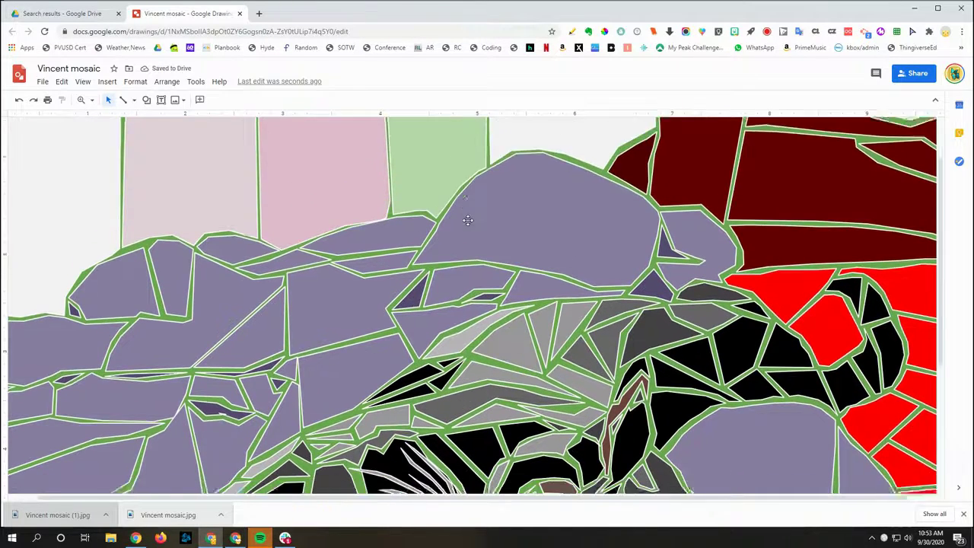
scroll(469, 219, down, 3)
scroll(458, 253, down, 3)
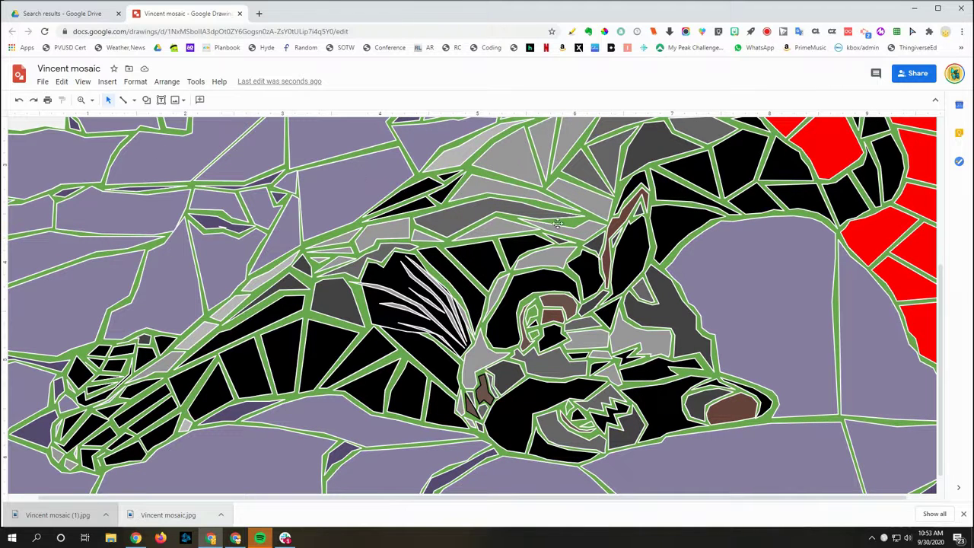
click(90, 100)
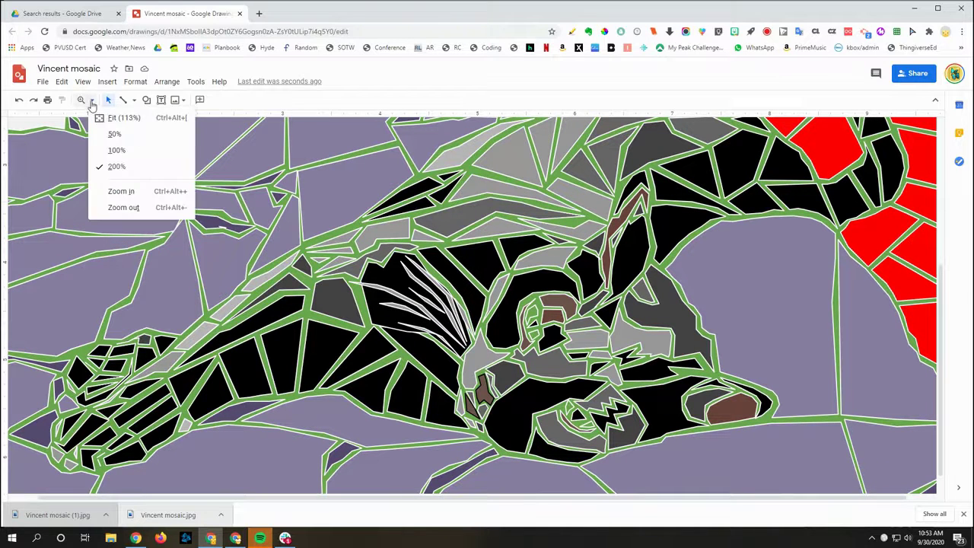
click(125, 192)
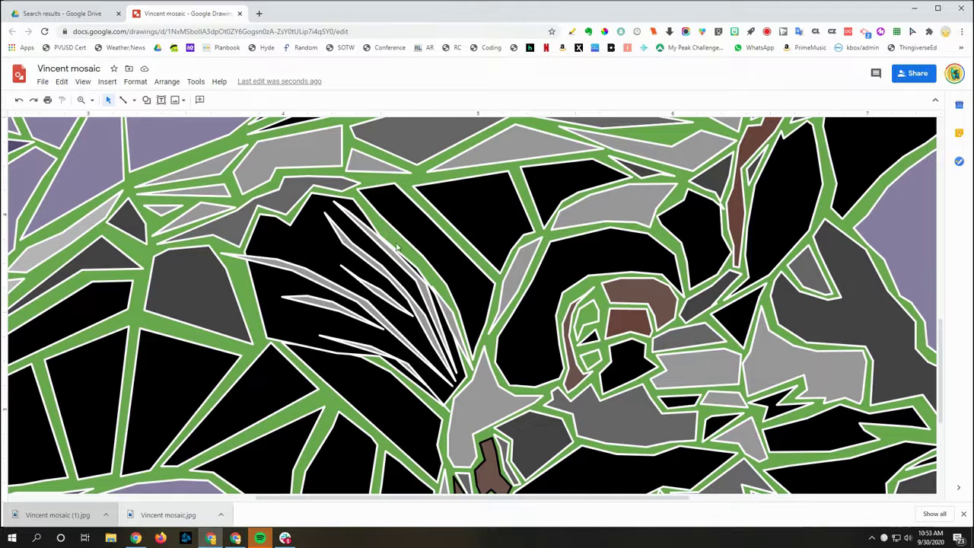
right_click(380, 227)
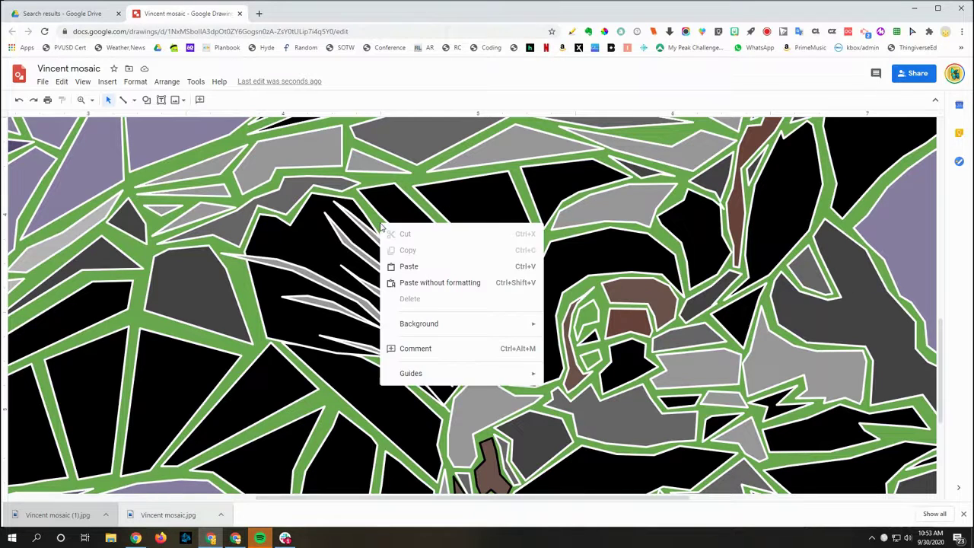
mouse_move(534, 328)
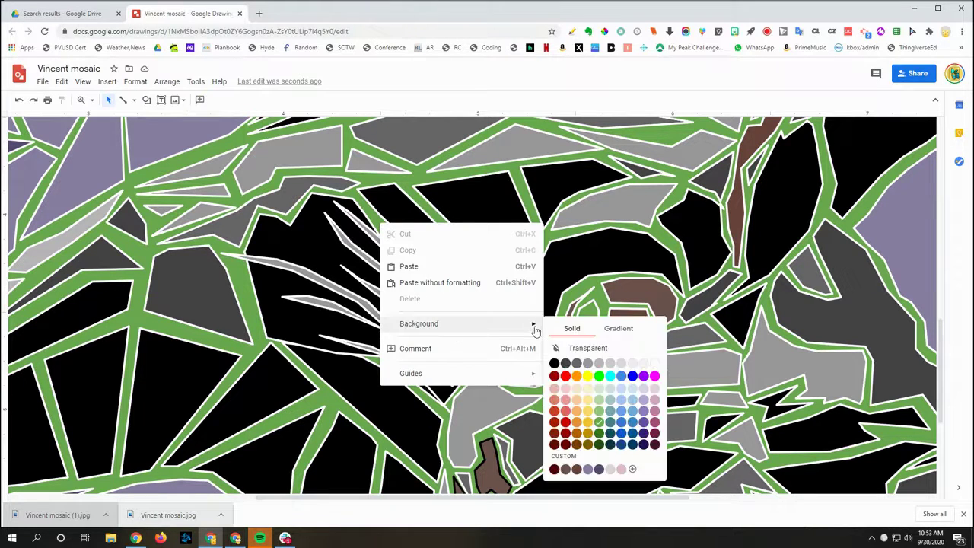
click(618, 328)
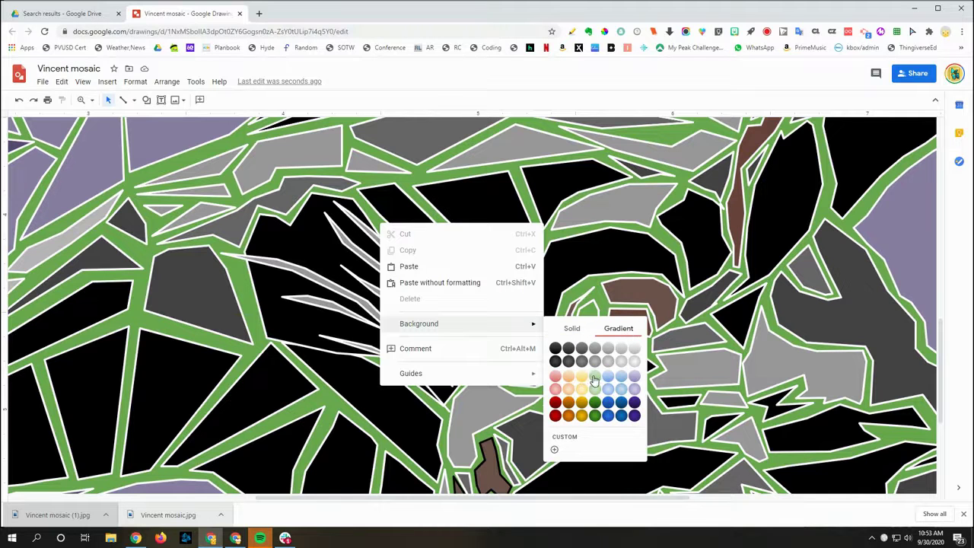
click(634, 376)
scroll(636, 374, down, 3)
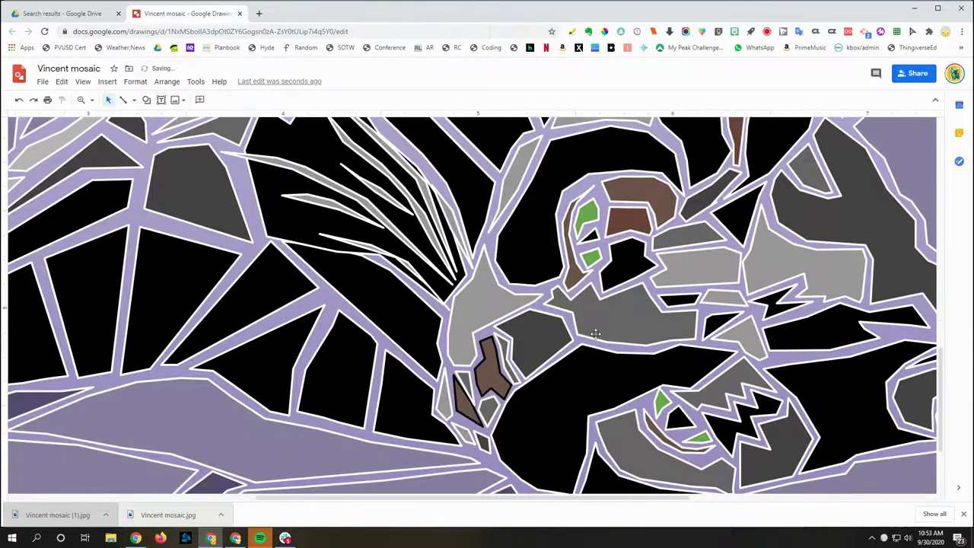
Step: Change the drawing's background to a light green gradient and view the whole mosaic at 100%
click(89, 101)
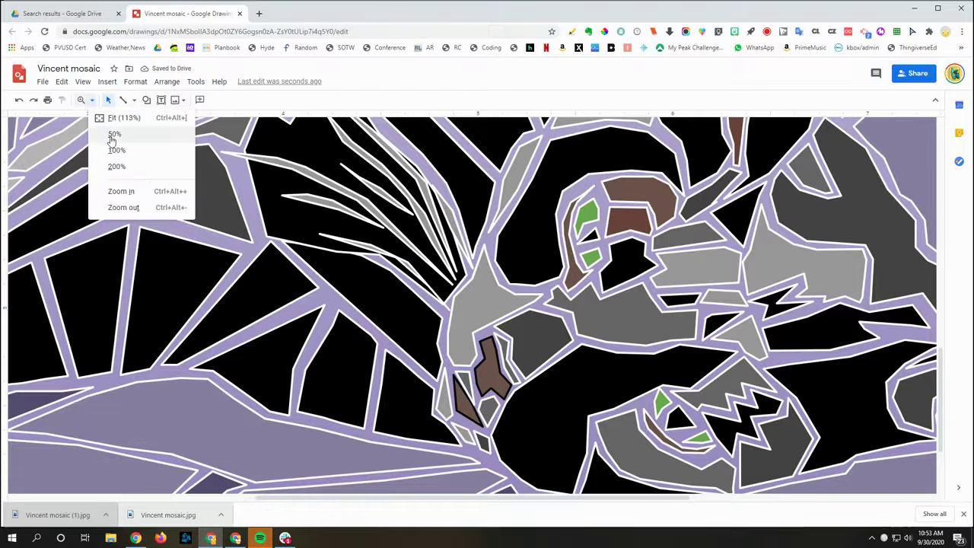
click(124, 208)
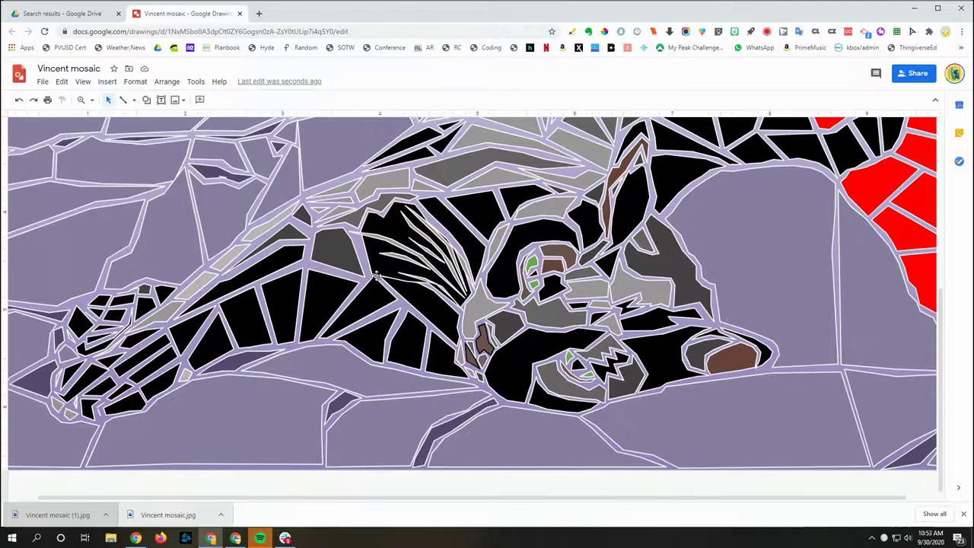
scroll(606, 259, up, 3)
scroll(606, 260, down, 4)
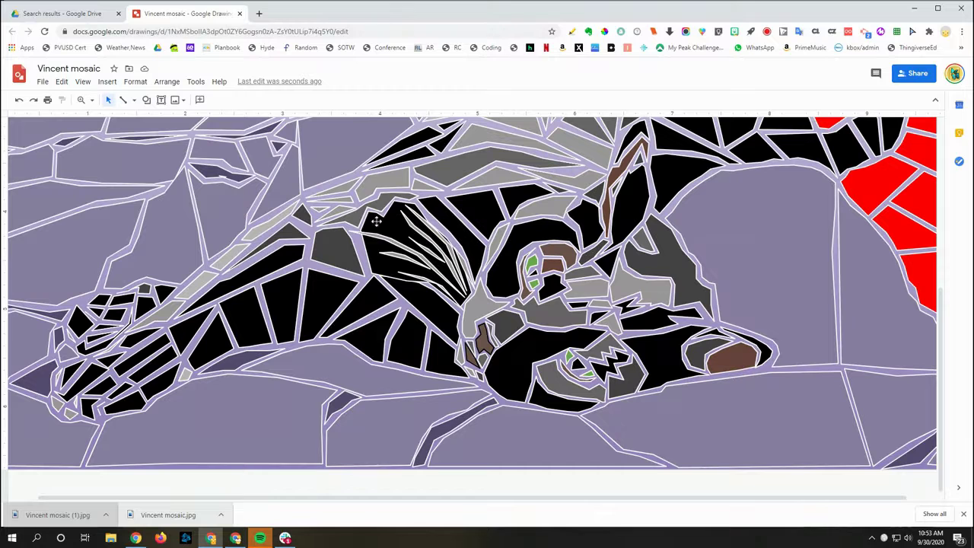
right_click(483, 390)
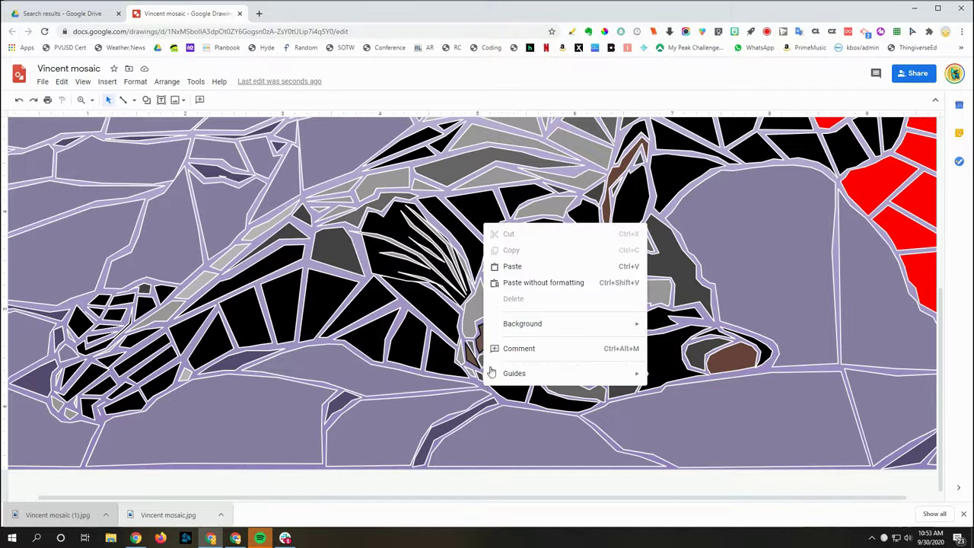
mouse_move(618, 325)
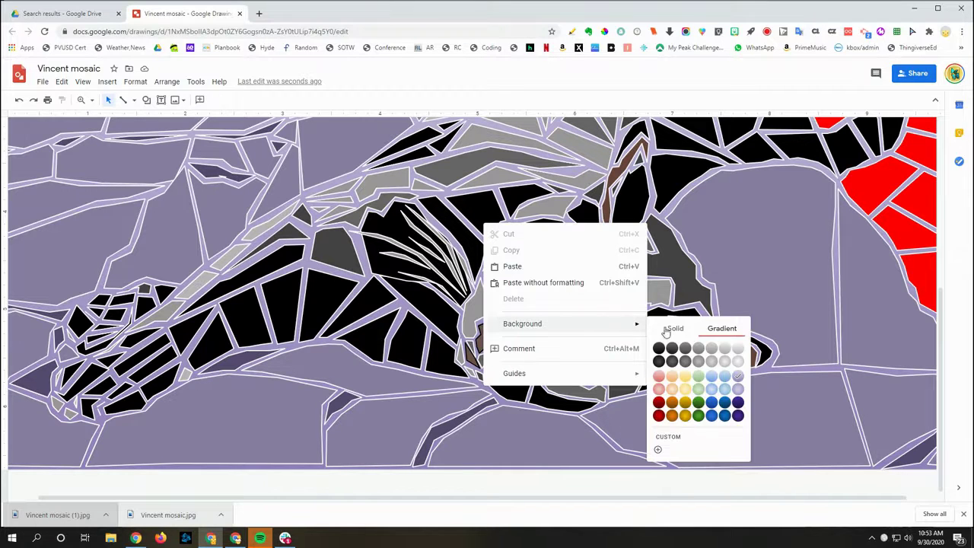
click(699, 386)
scroll(532, 304, up, 5)
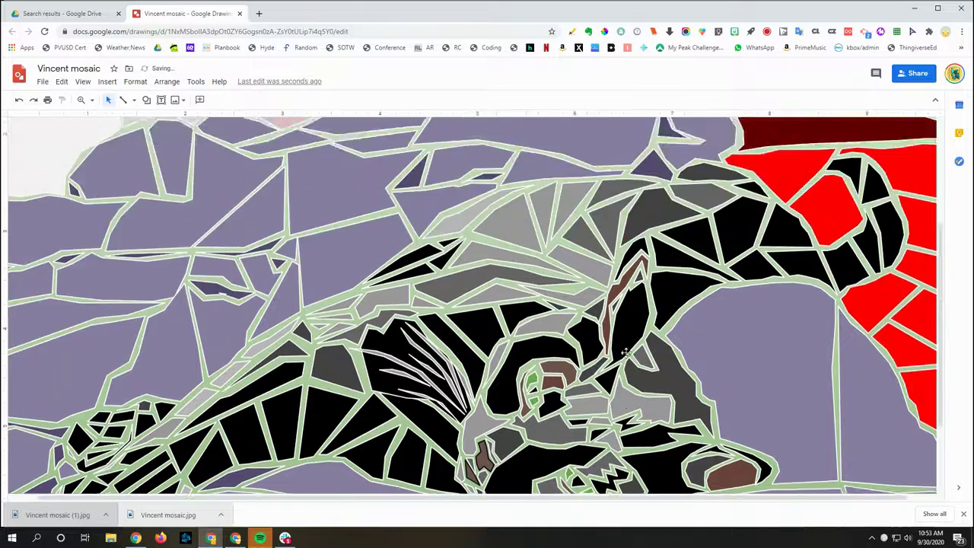
click(91, 100)
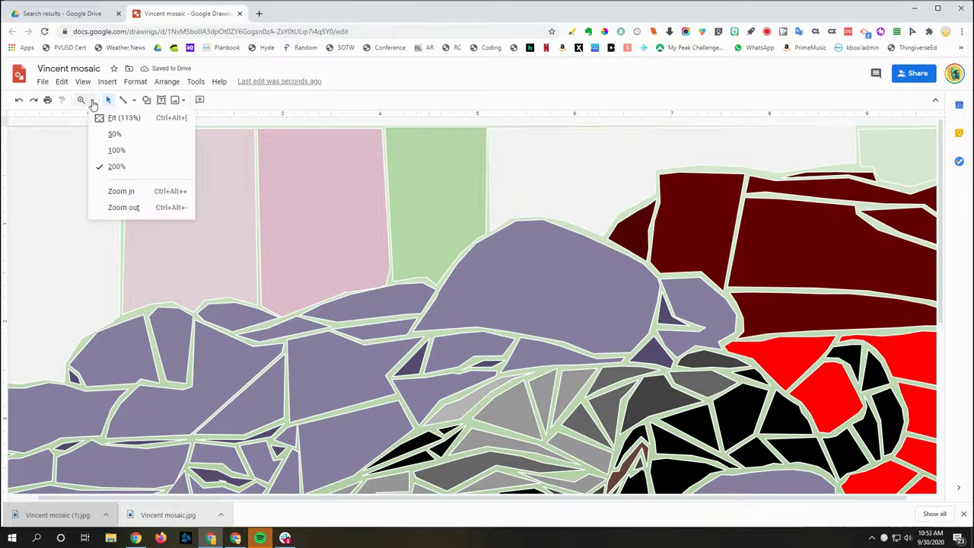
click(135, 151)
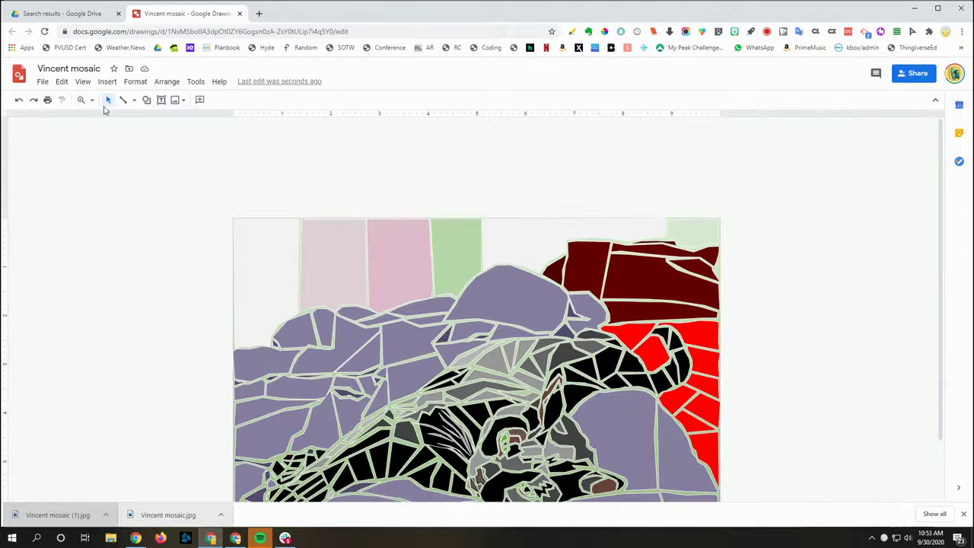
scroll(456, 251, down, 2)
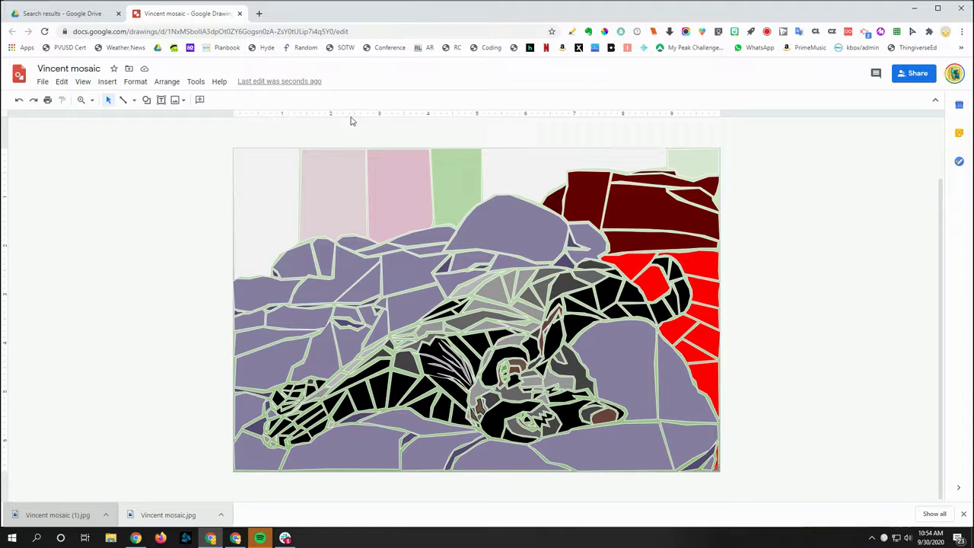
Step: Download the finished mosaic as a JPEG image, and open the downloaded file to check it before closing it
click(42, 82)
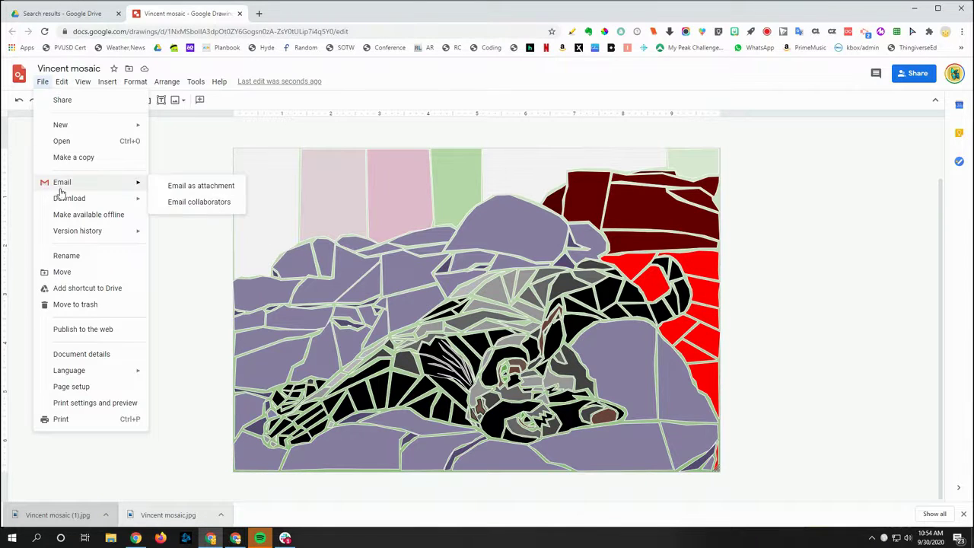
mouse_move(115, 204)
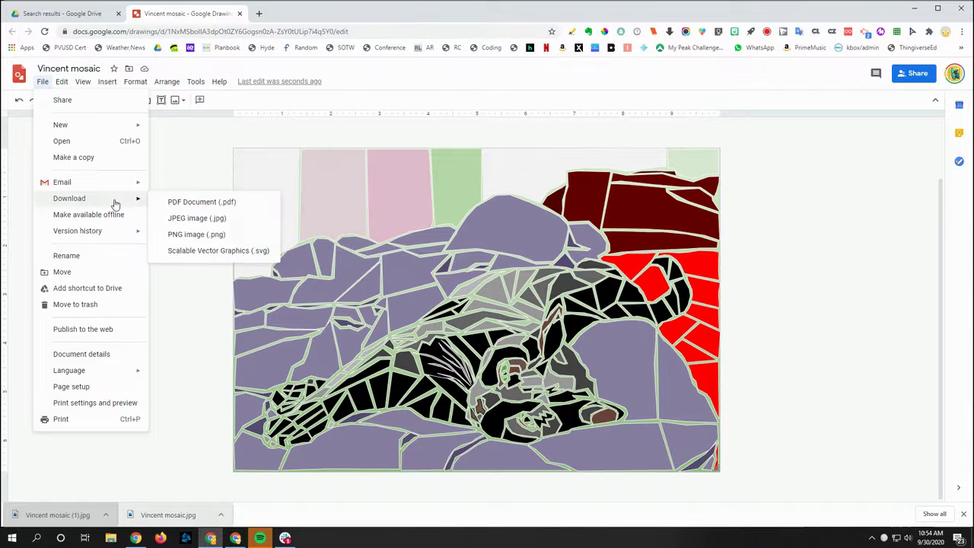
click(197, 219)
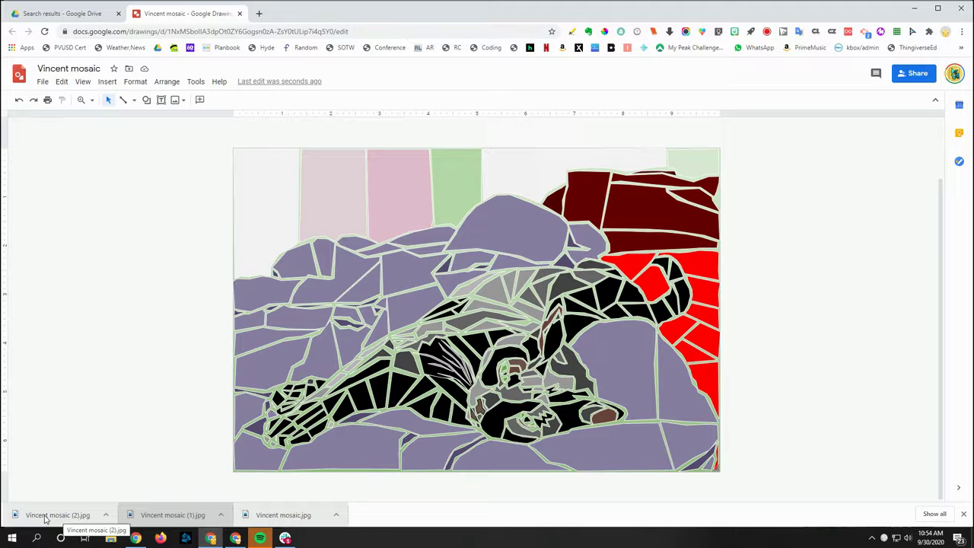
click(45, 516)
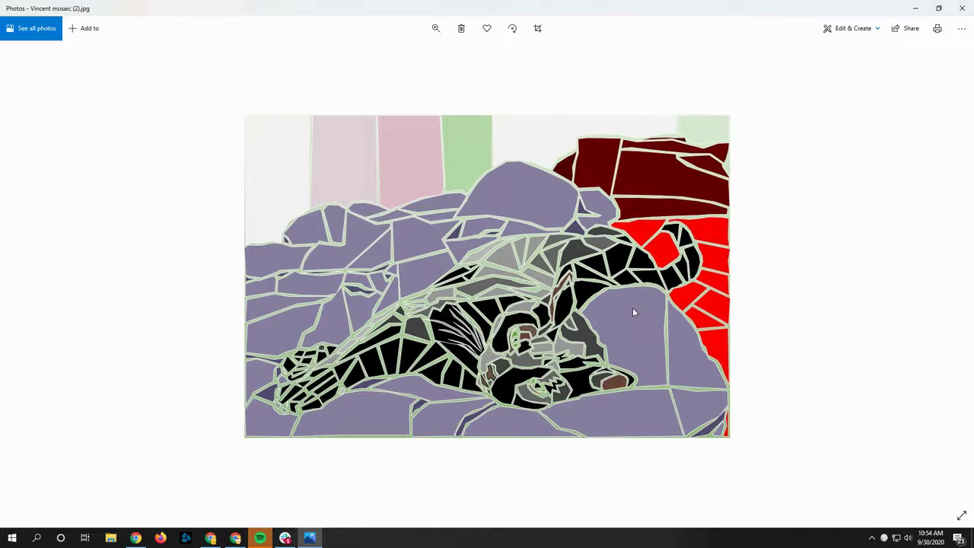
click(962, 10)
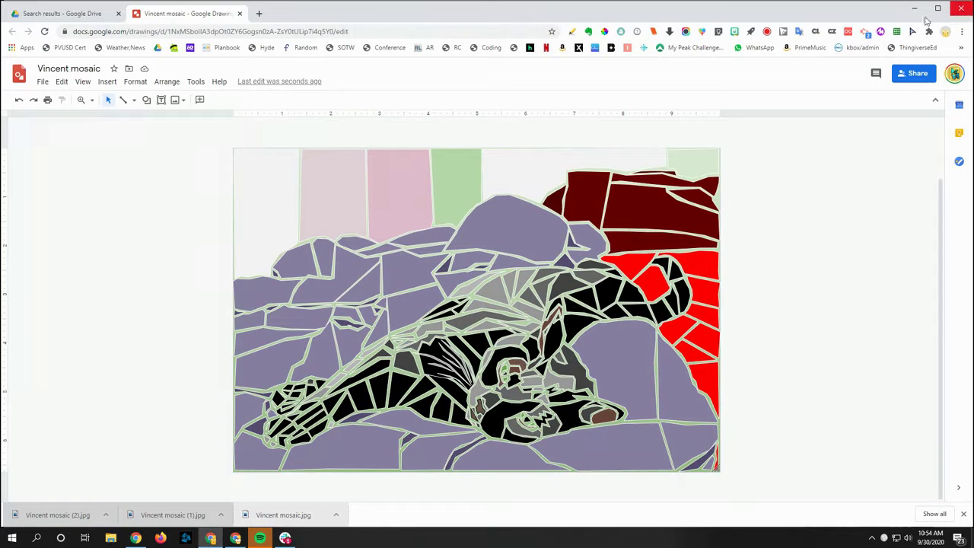